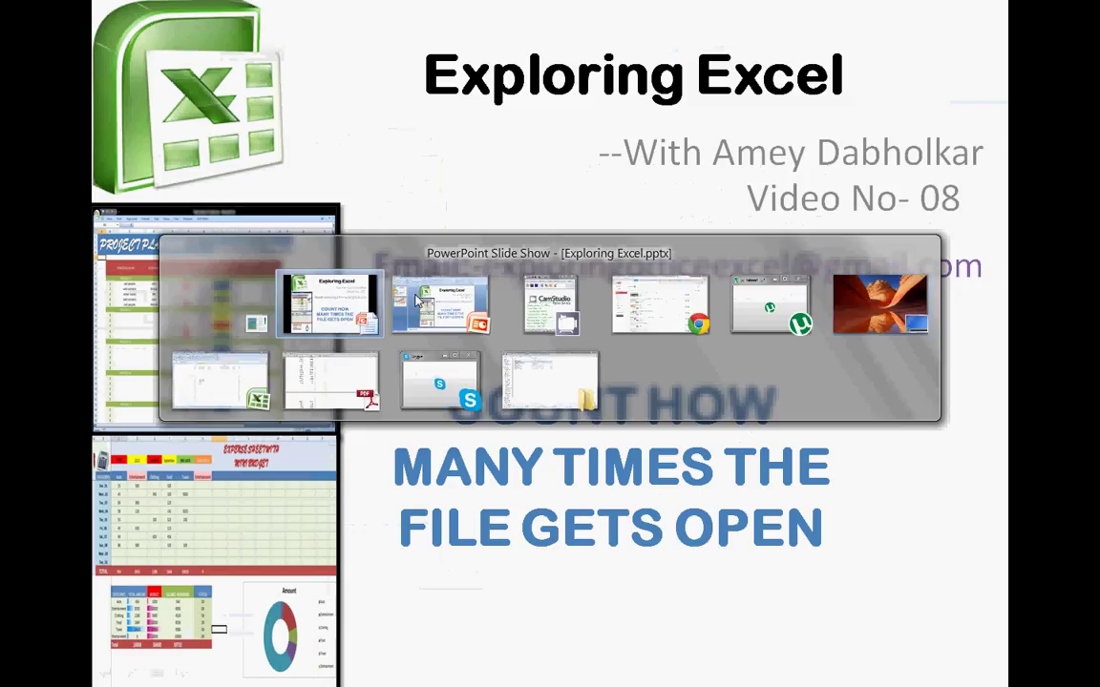
Step: Switch from the PowerPoint slide show to the Excel window 'Count how many times file gets open.xlsm'
key(Down)
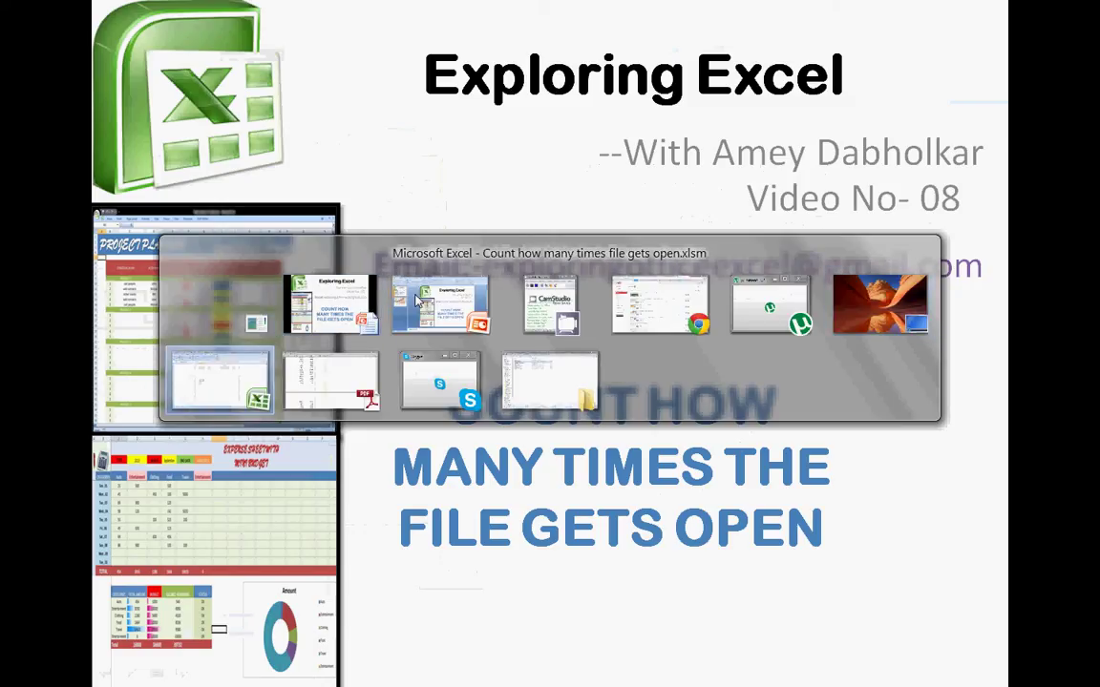
key(Return)
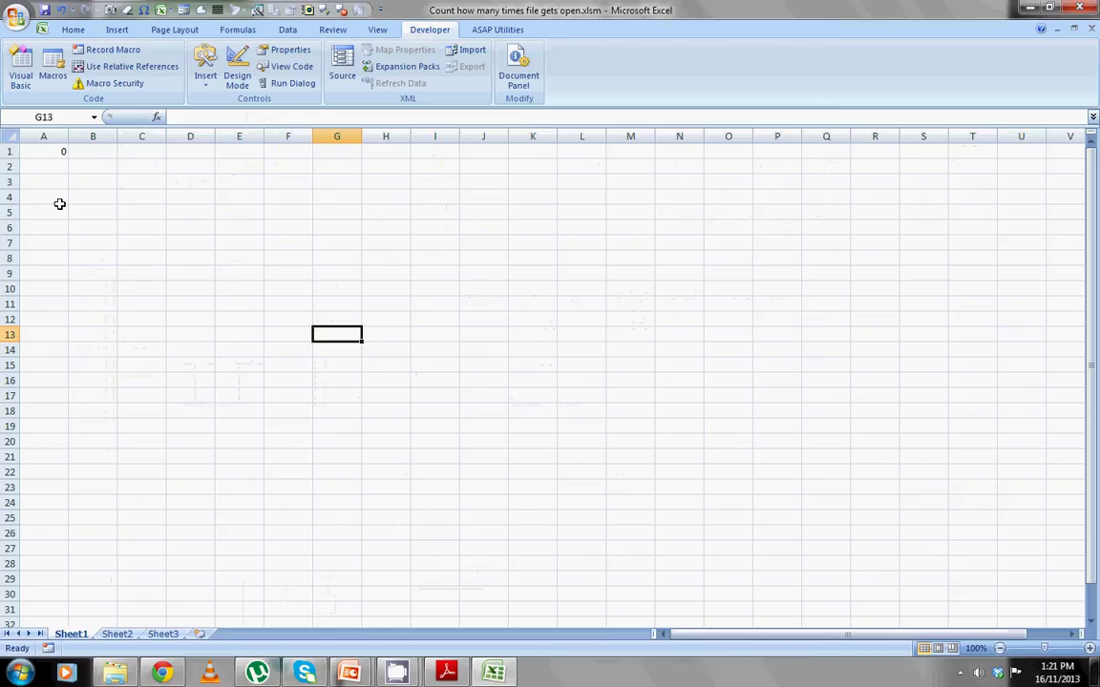
Step: Give cell A1, which holds 0, the defined name 'Counter' through the Name Box
click(63, 153)
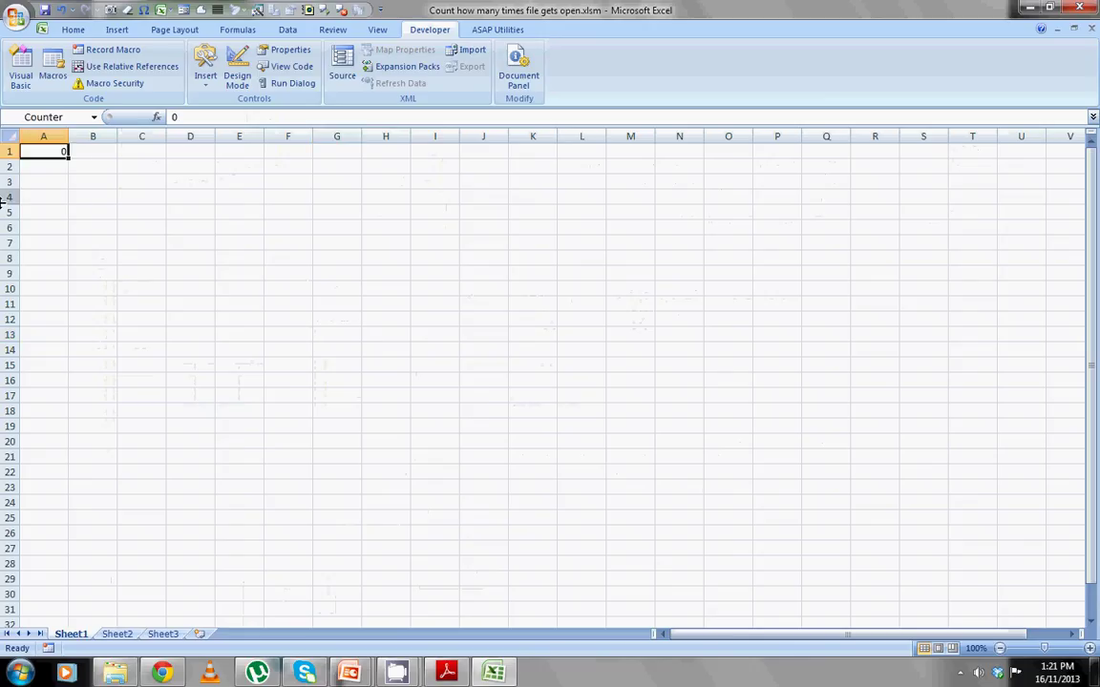
click(29, 193)
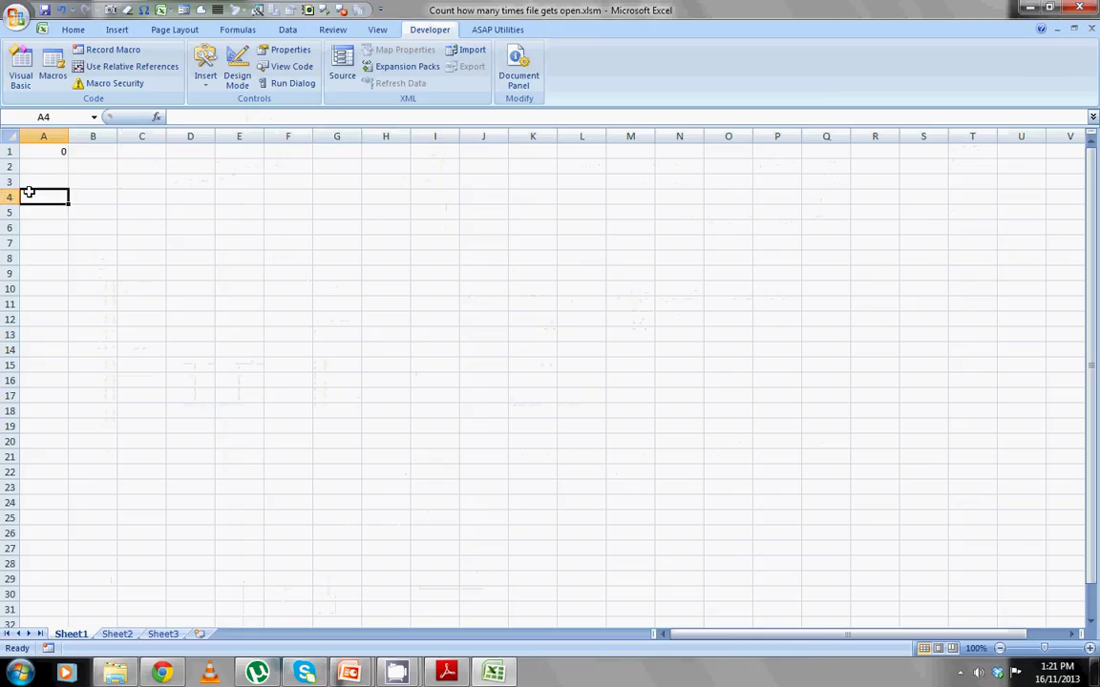
click(49, 153)
click(43, 116)
text(Counter)
key(Return)
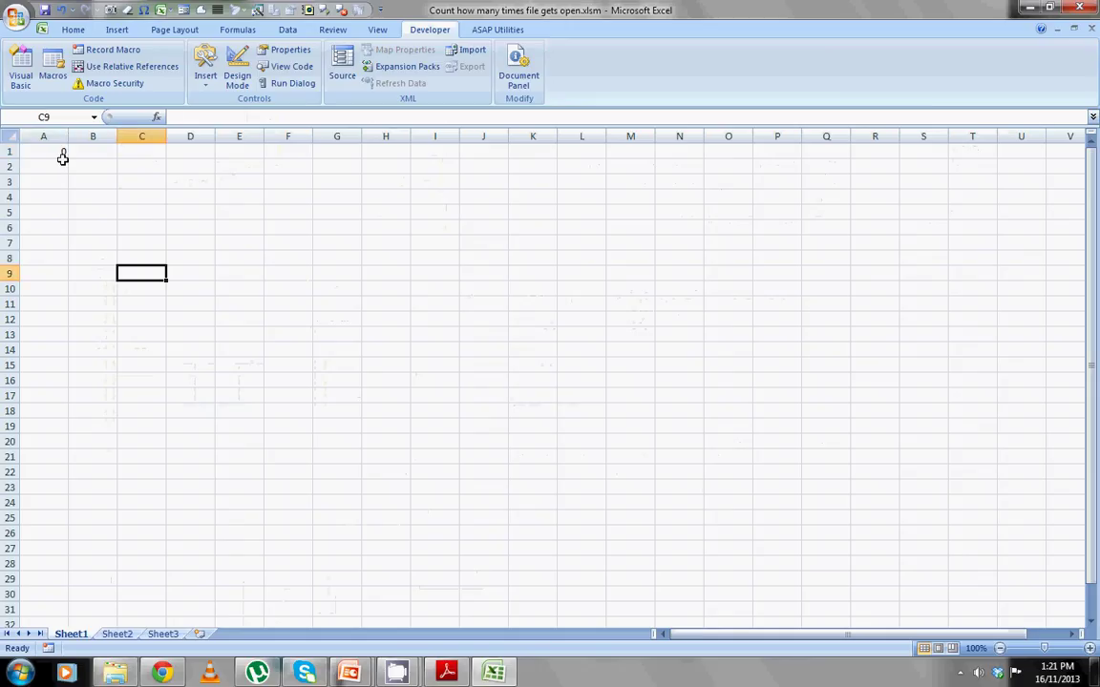
click(60, 154)
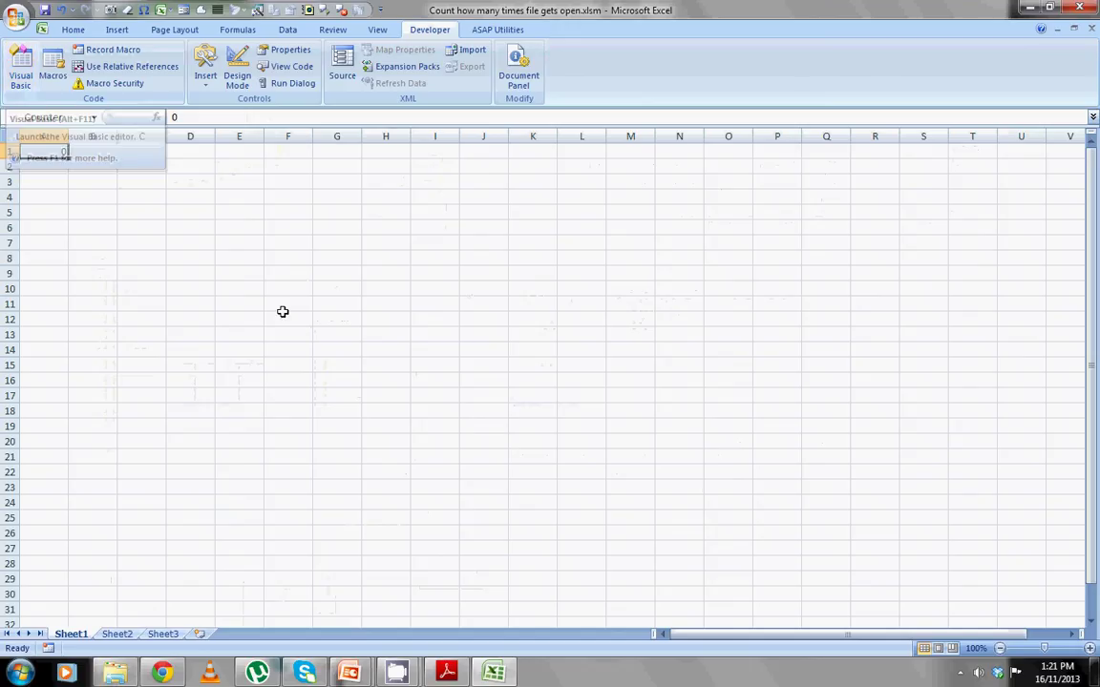
Step: Open the VBA editor, widen the project list, and delete all existing code in ThisWorkbook
key(alt+F11)
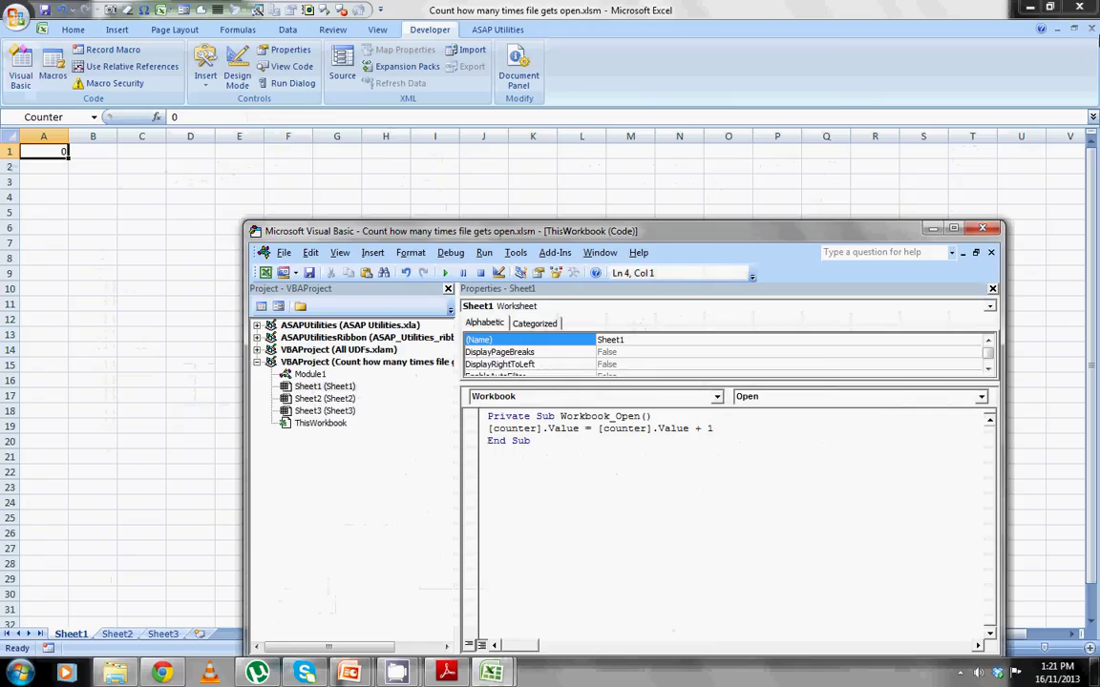
drag(523, 230, 523, 157)
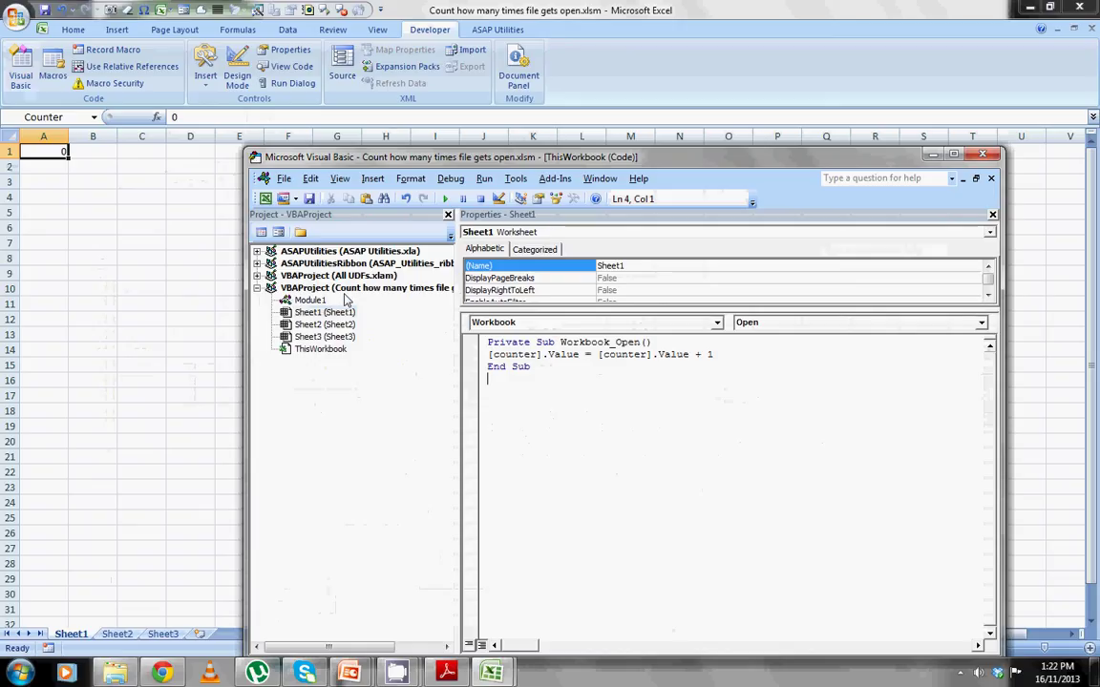
drag(456, 293, 511, 296)
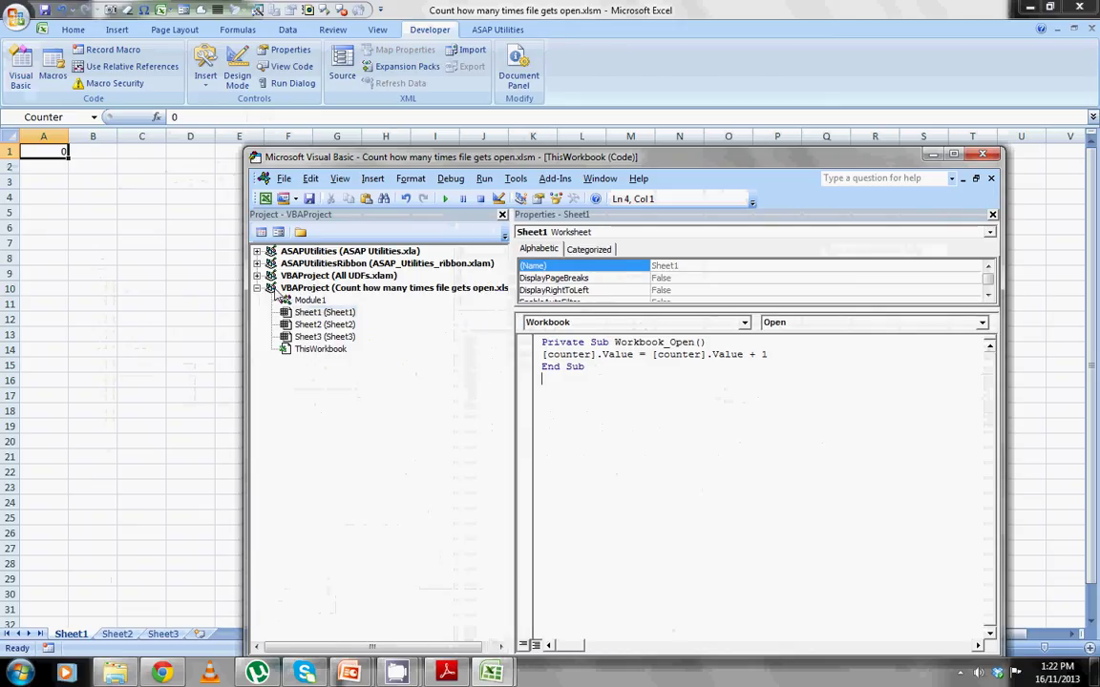
click(275, 289)
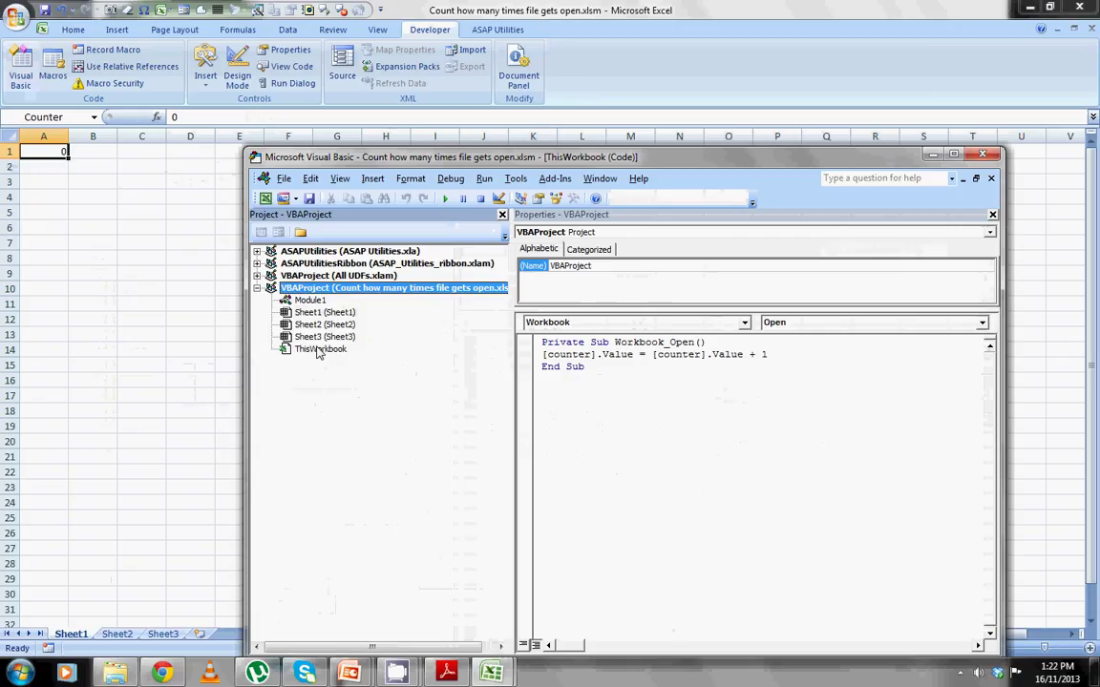
double_click(320, 349)
key(ctrl+a)
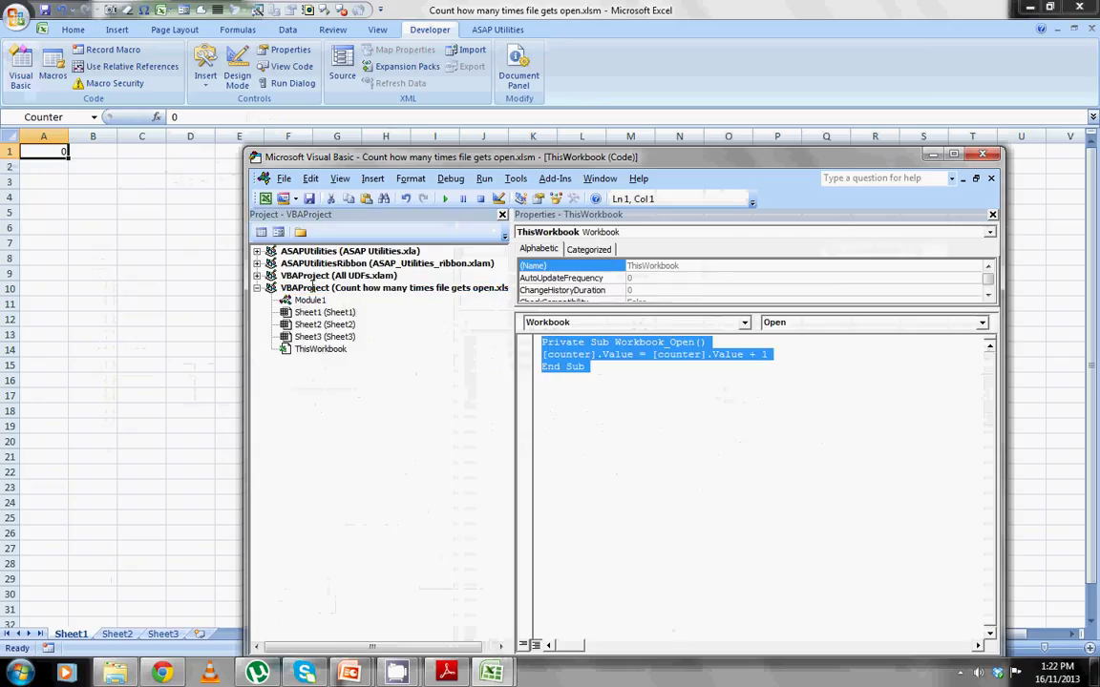
key(Delete)
Step: Insert an empty Workbook_Open procedure from the Workbook object dropdown, reviewing the other events
click(745, 322)
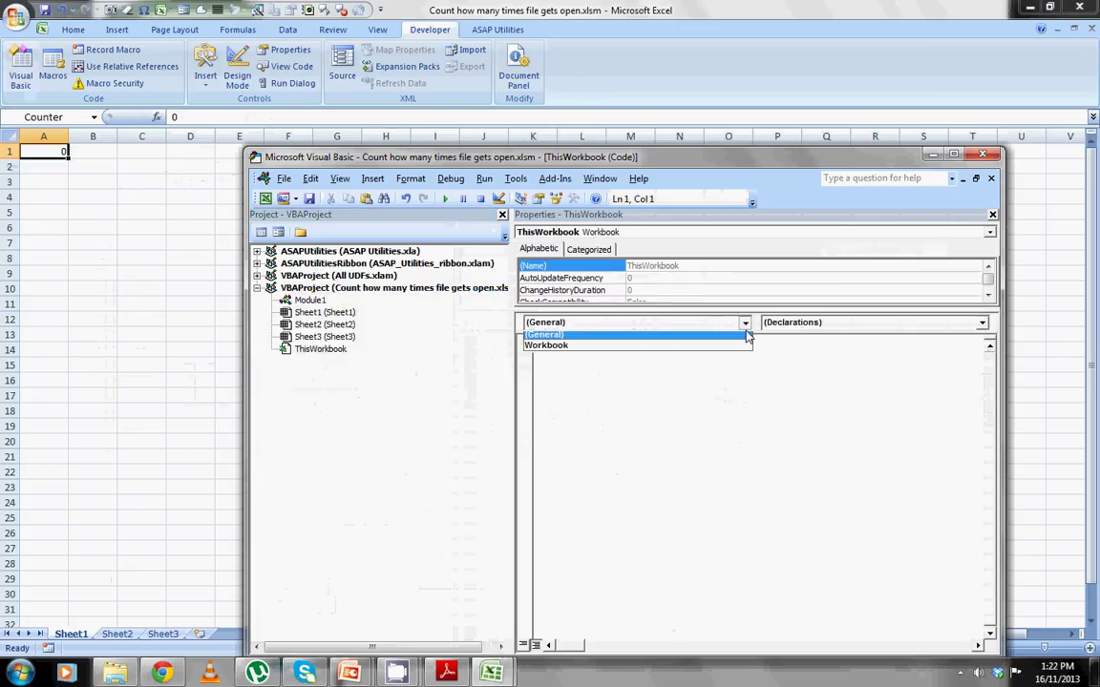
click(739, 345)
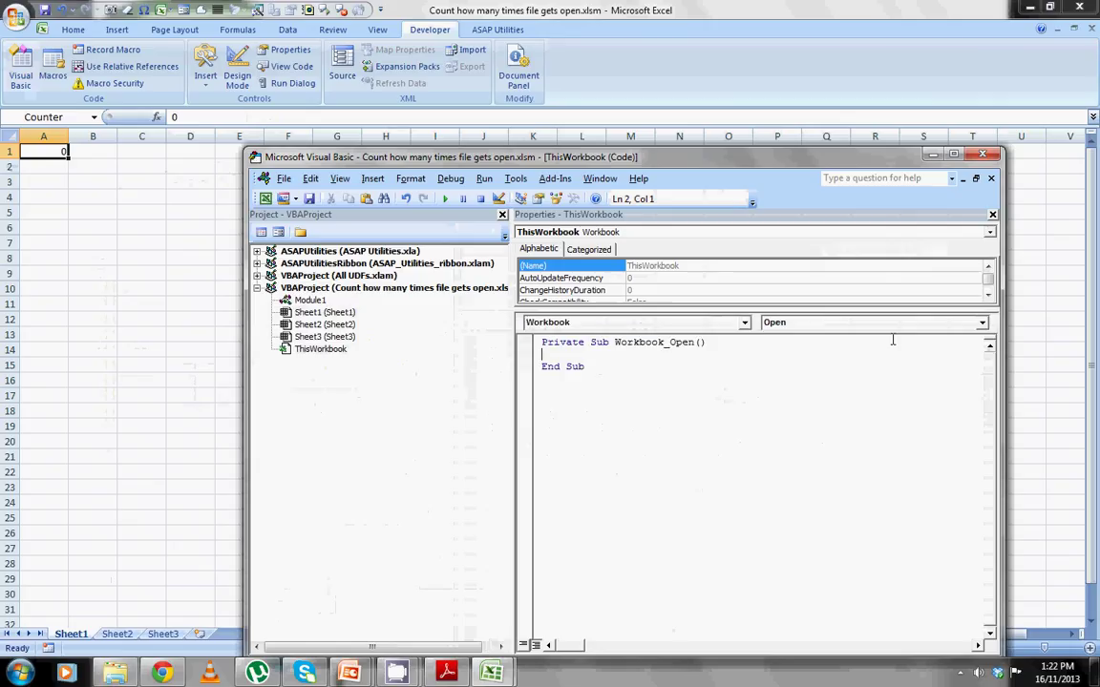
drag(705, 342, 534, 342)
click(982, 323)
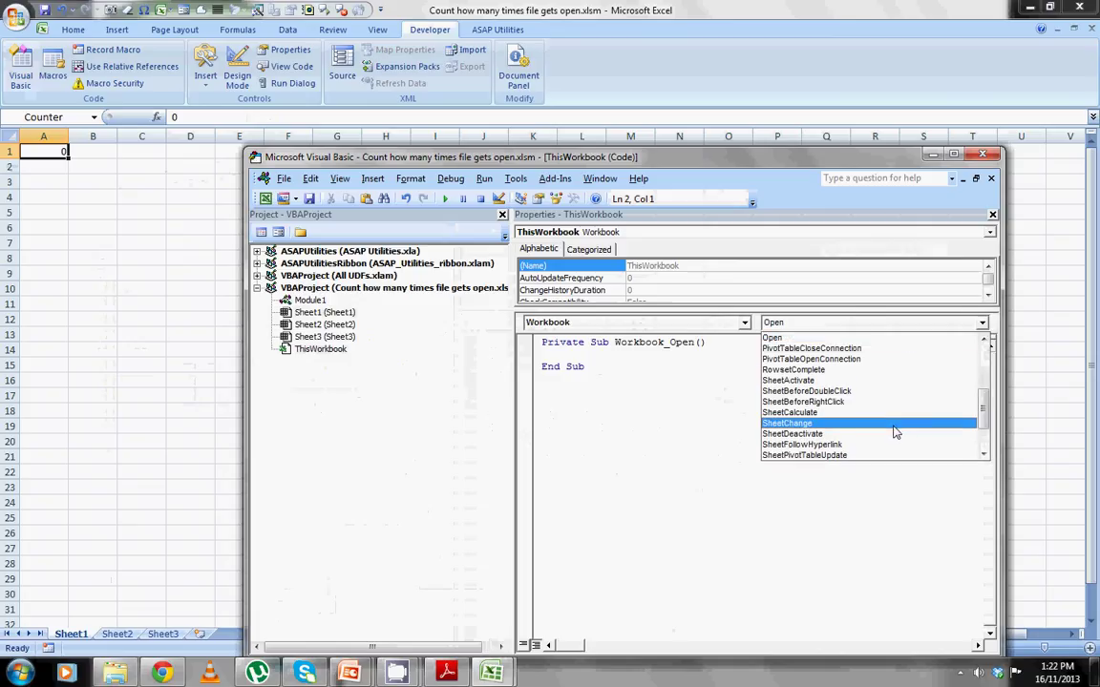
click(576, 356)
click(576, 356)
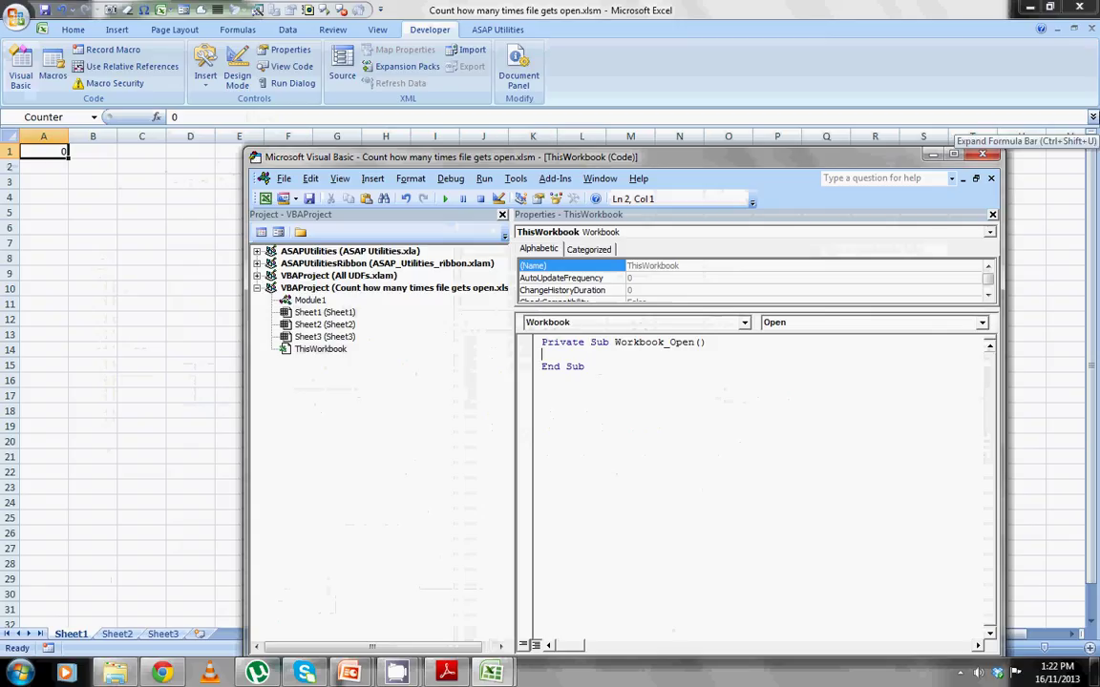
Step: Write the line [counter] = [counter] + 1 inside Workbook_Open
text([)
text(cou)
text(nter)
text(] = )
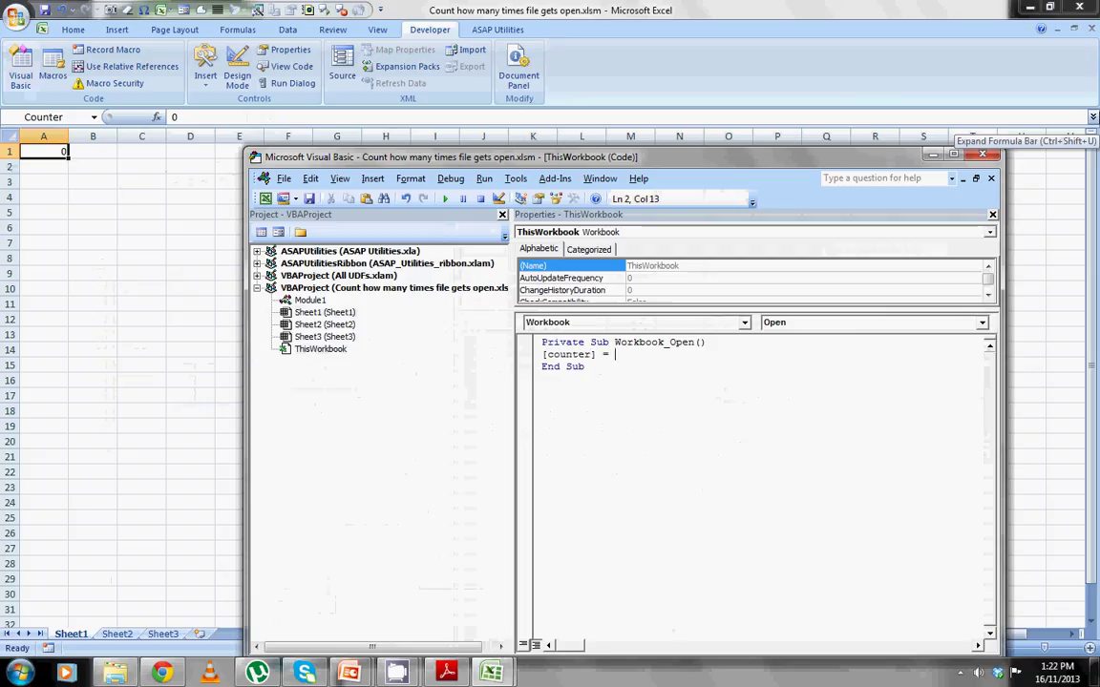
text([coun)
text(ter)
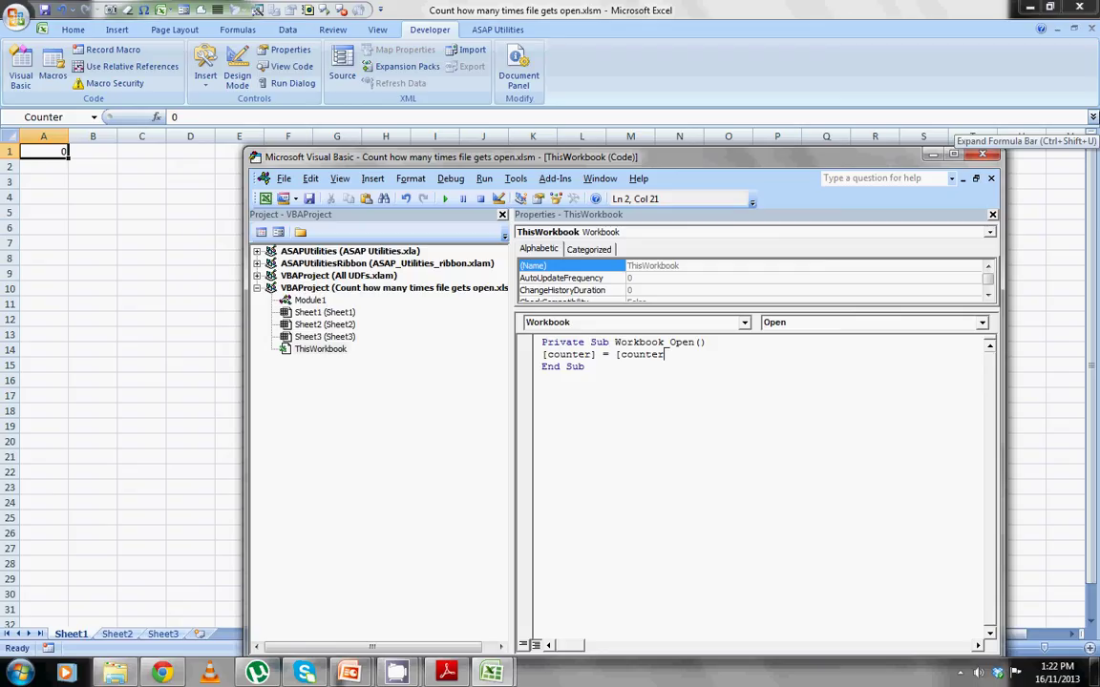
text(]+1)
key(Return)
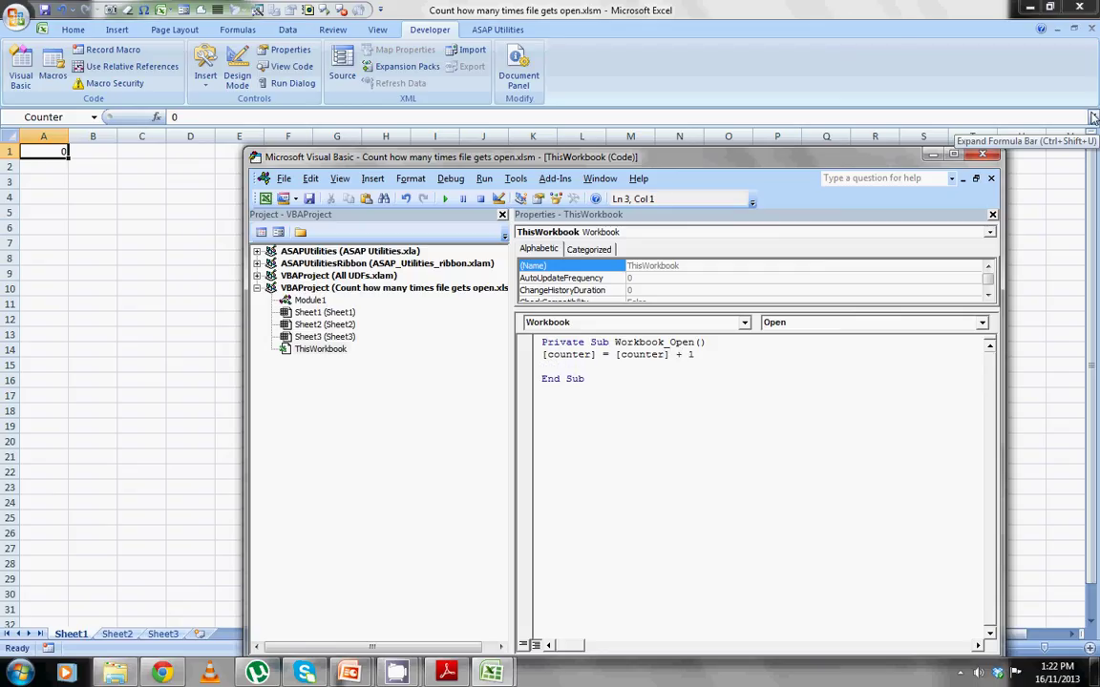
Step: Try a Range("A1") line below the increment line, then erase the stray characters
click(598, 354)
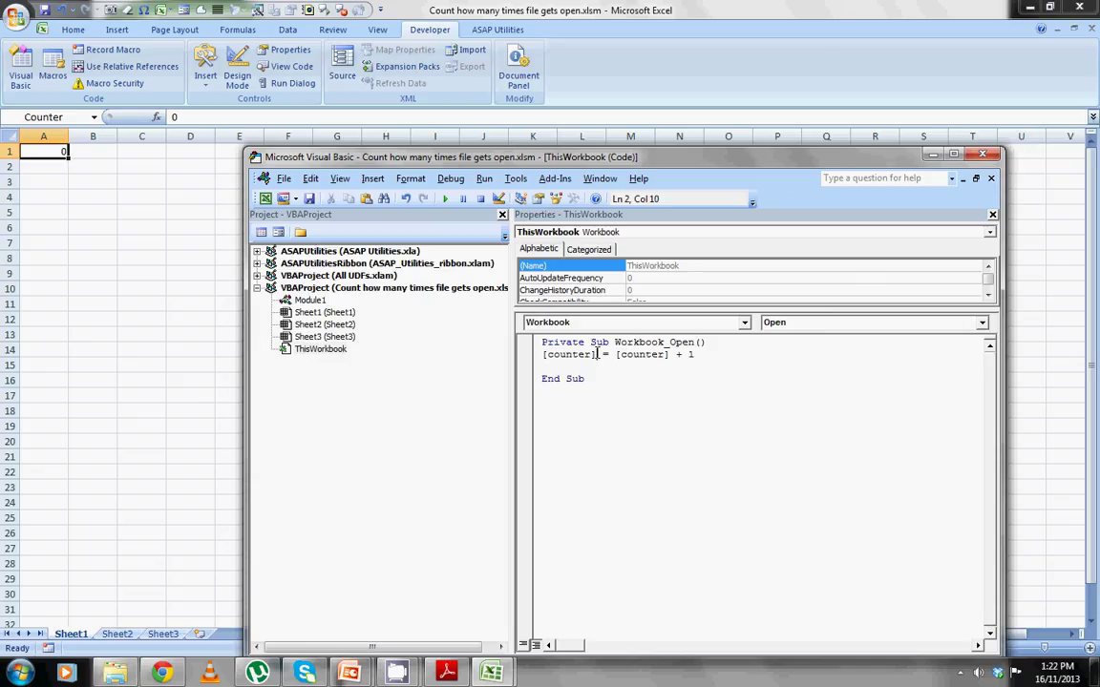
key(Home)
key(Down)
text(ran)
text(ge)
text(("A)
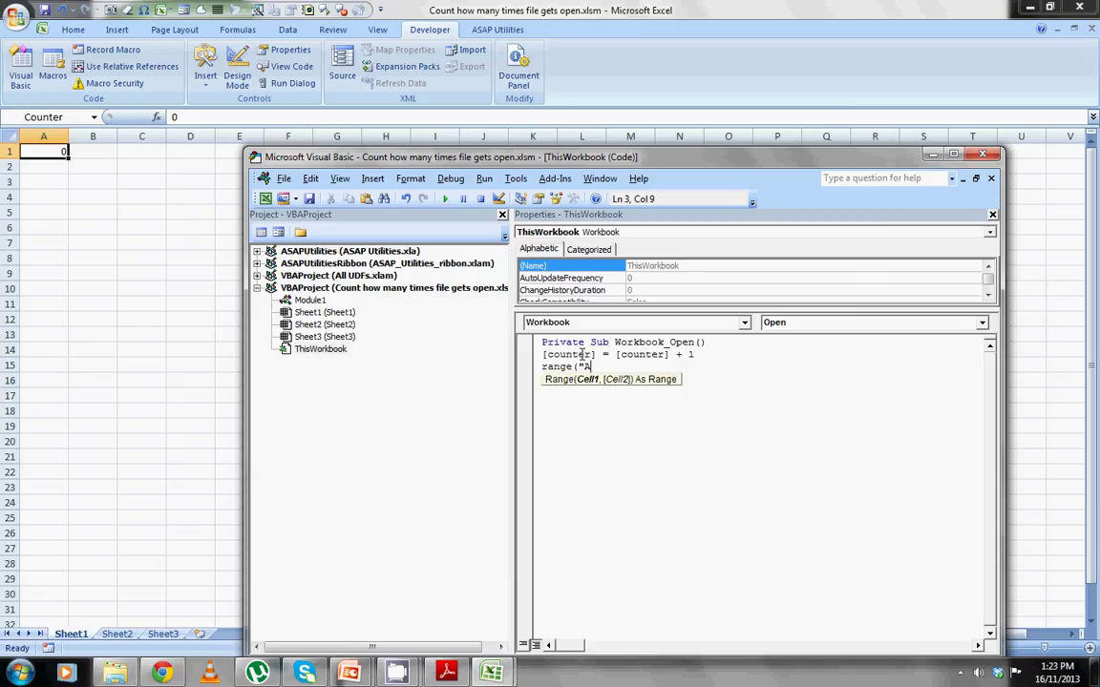
text(1")\\\)
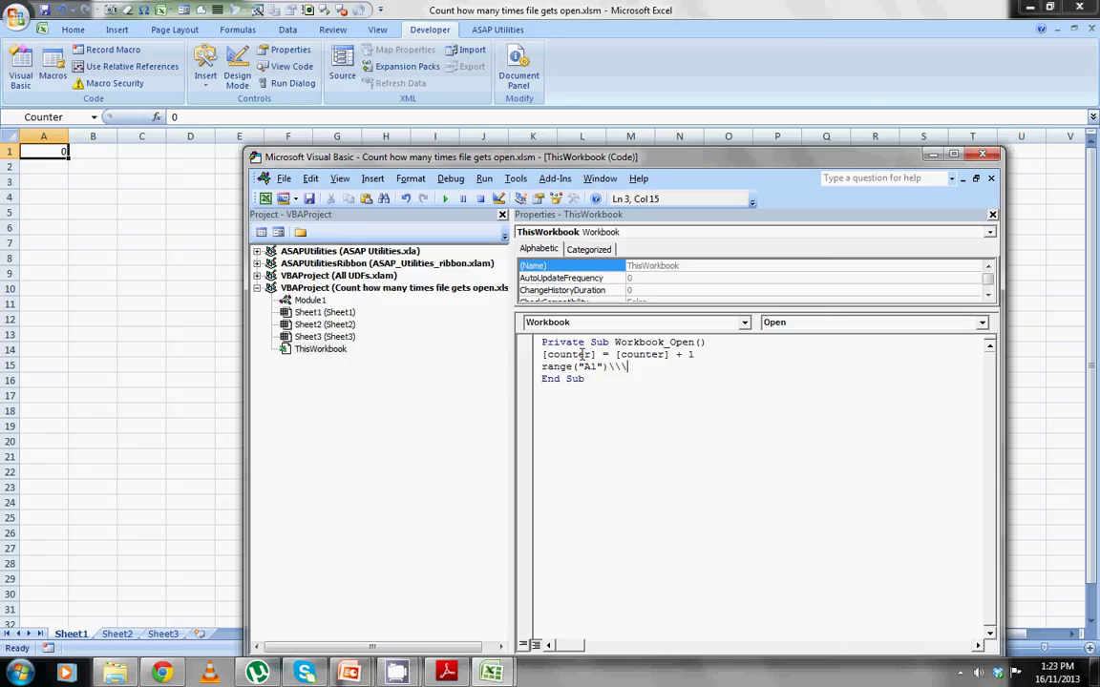
key(BackSpace)
key(BackSpace)
key(BackSpace)
key(BackSpace)
key(BackSpace)
key(BackSpace)
key(BackSpace)
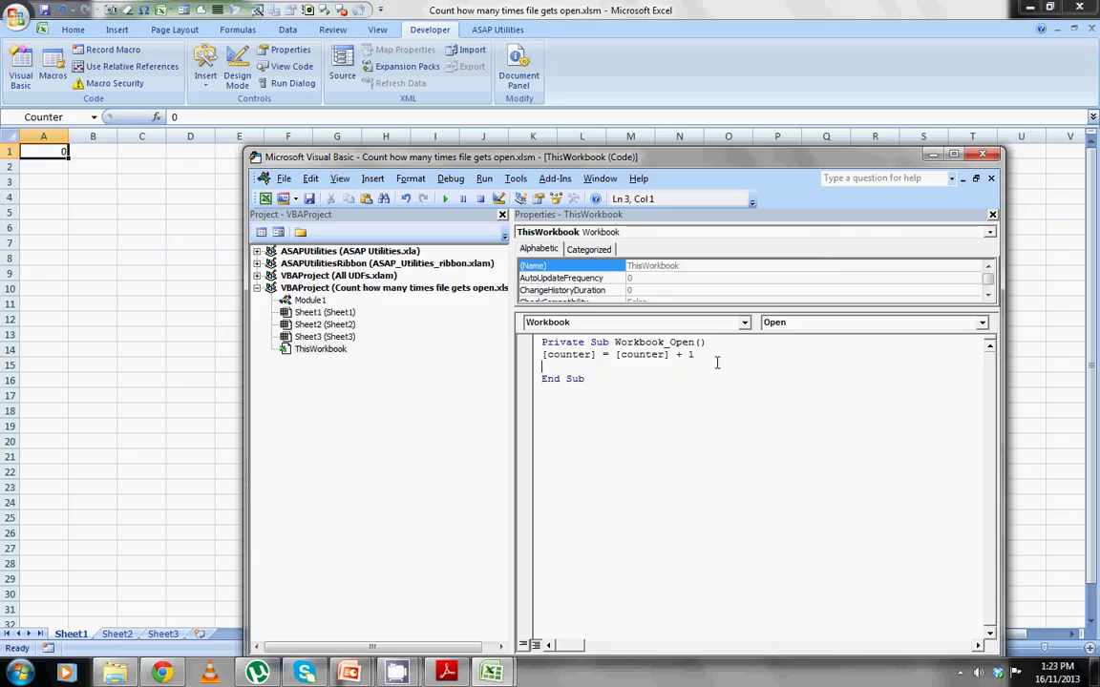
Step: Step through Workbook_Open repeatedly with F8 until Counter reaches 4, then reset the paused run
key(F8)
key(F8)
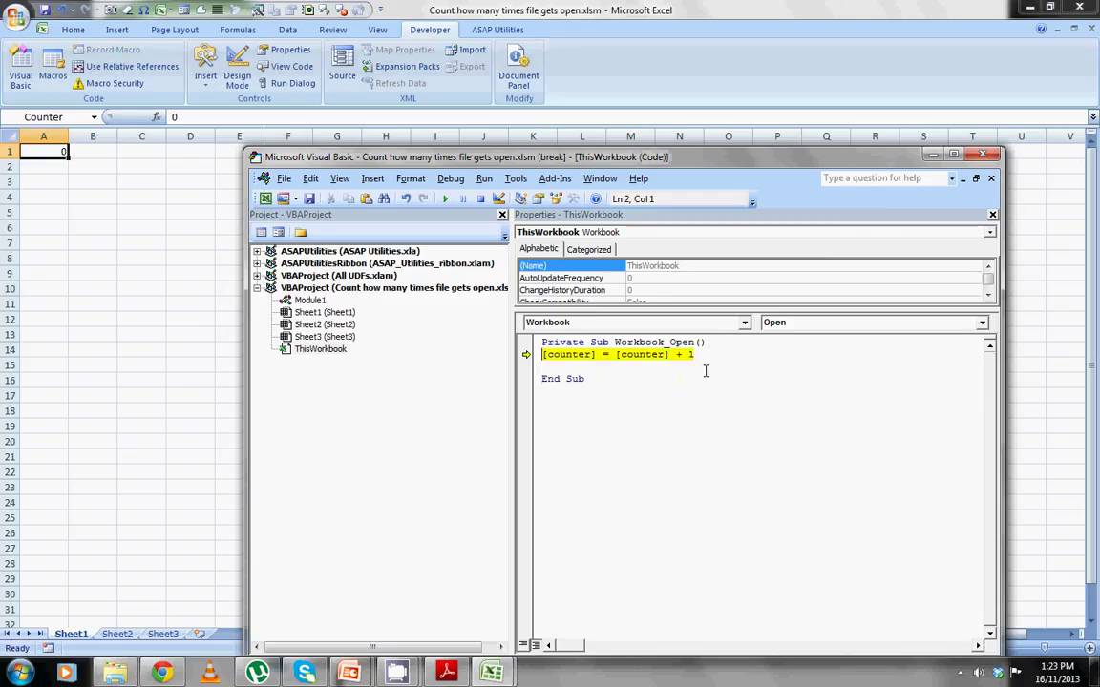
key(F8)
key(F8)
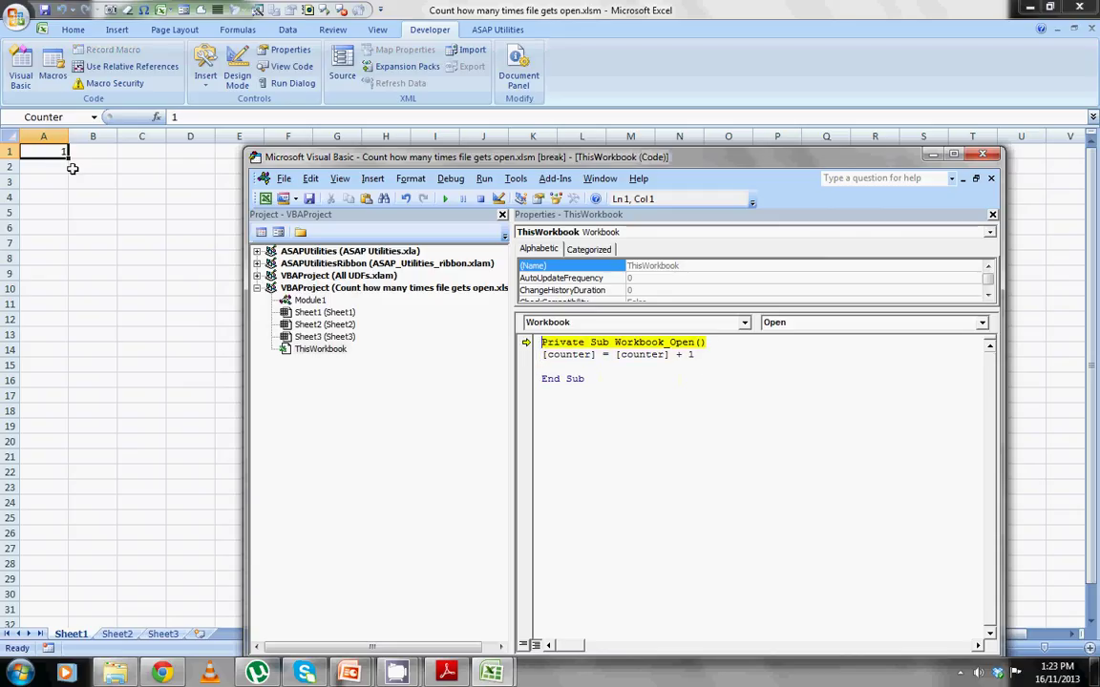
key(F8)
key(F8)
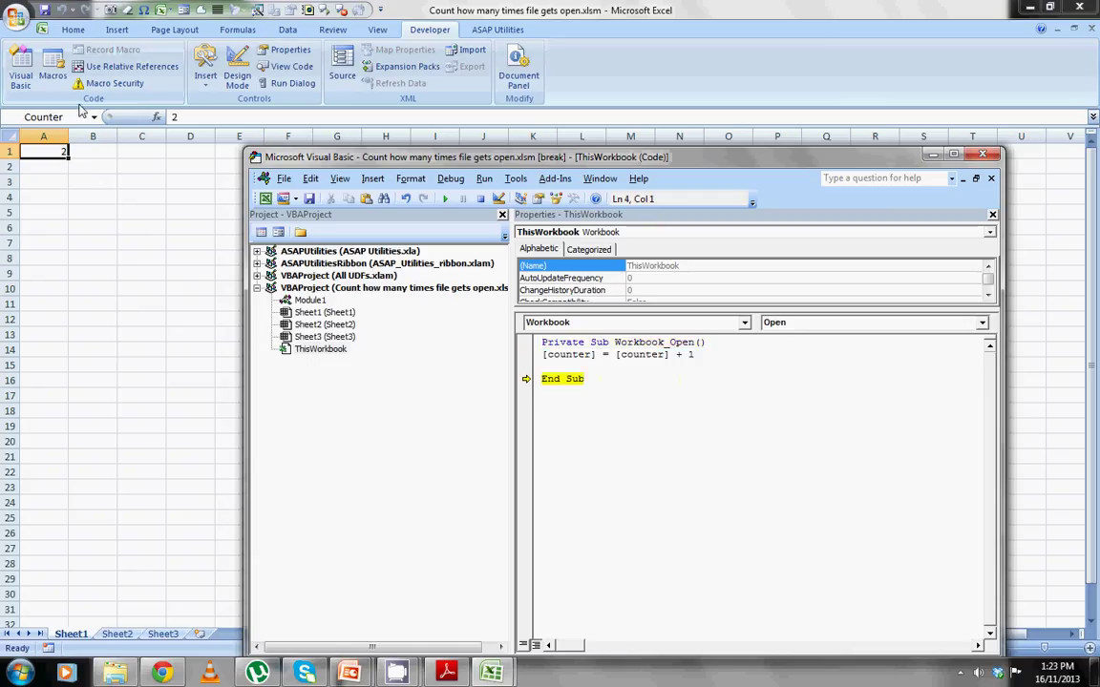
key(F8)
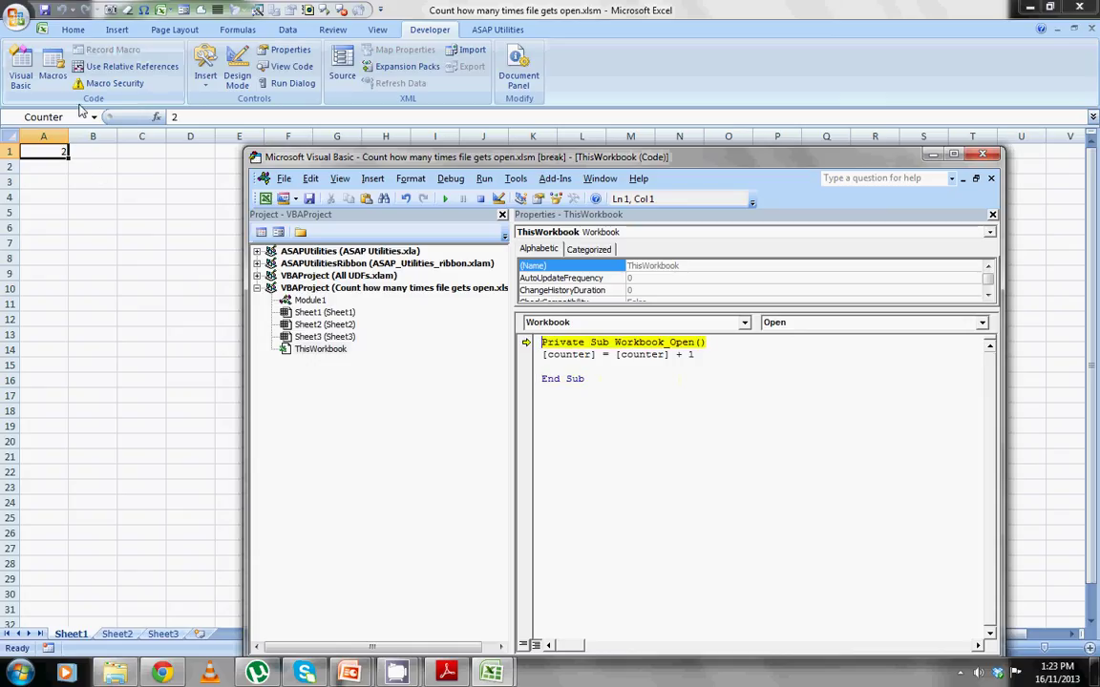
key(F8)
key(F8)
key(F8)
key(F8)
key(F8)
key(F8)
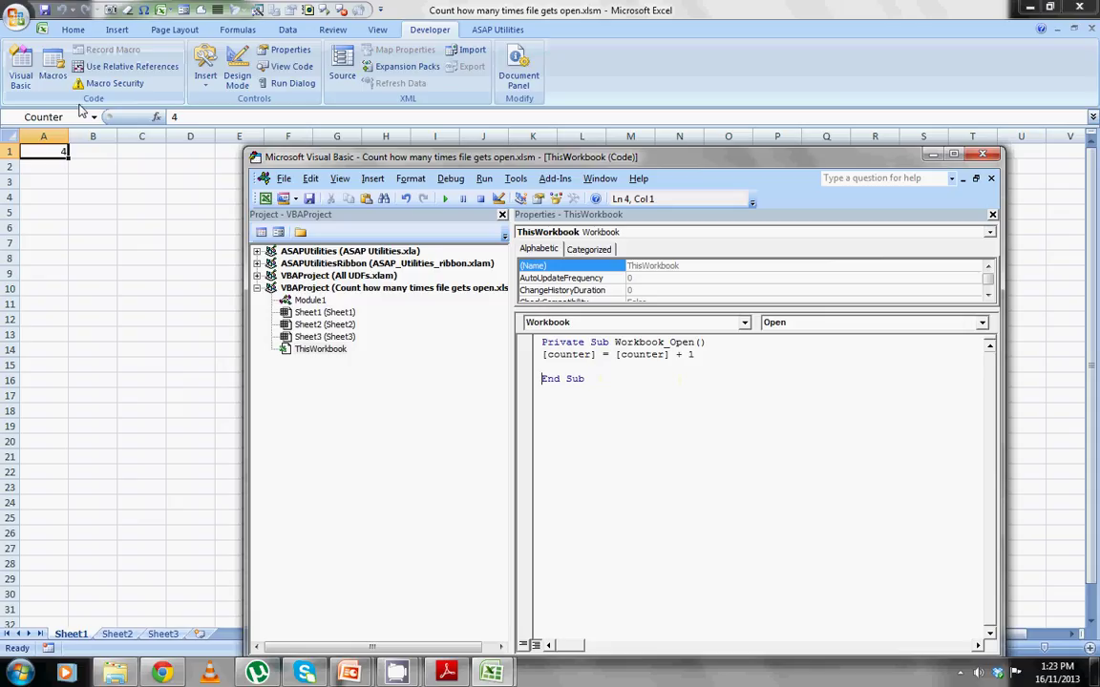
key(F8)
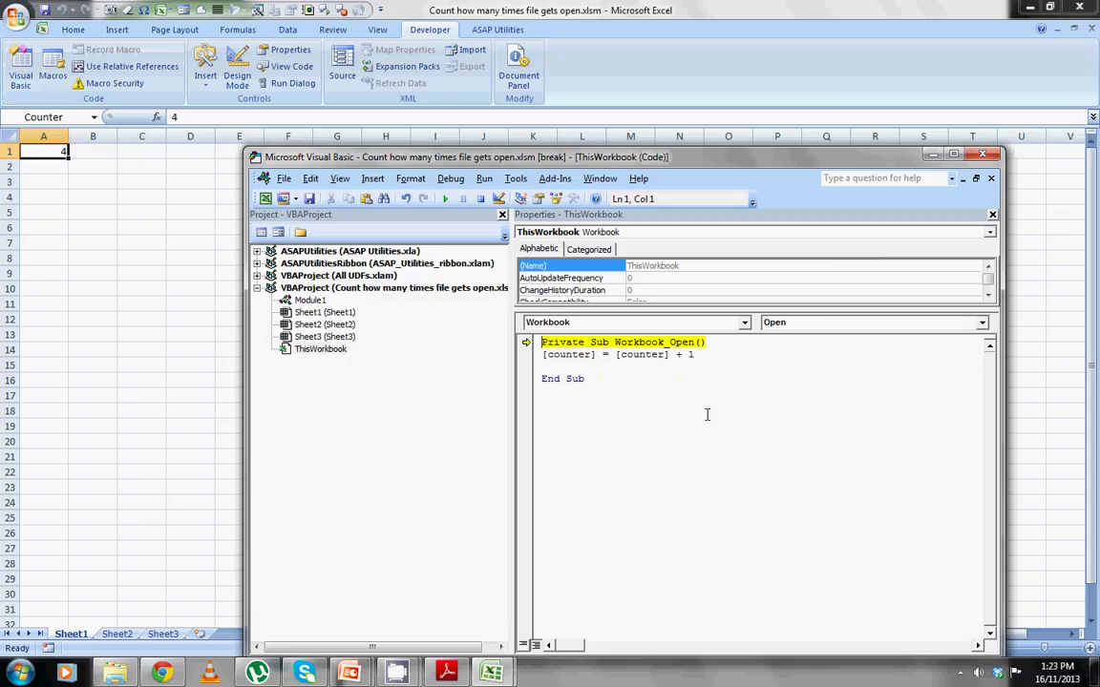
click(637, 368)
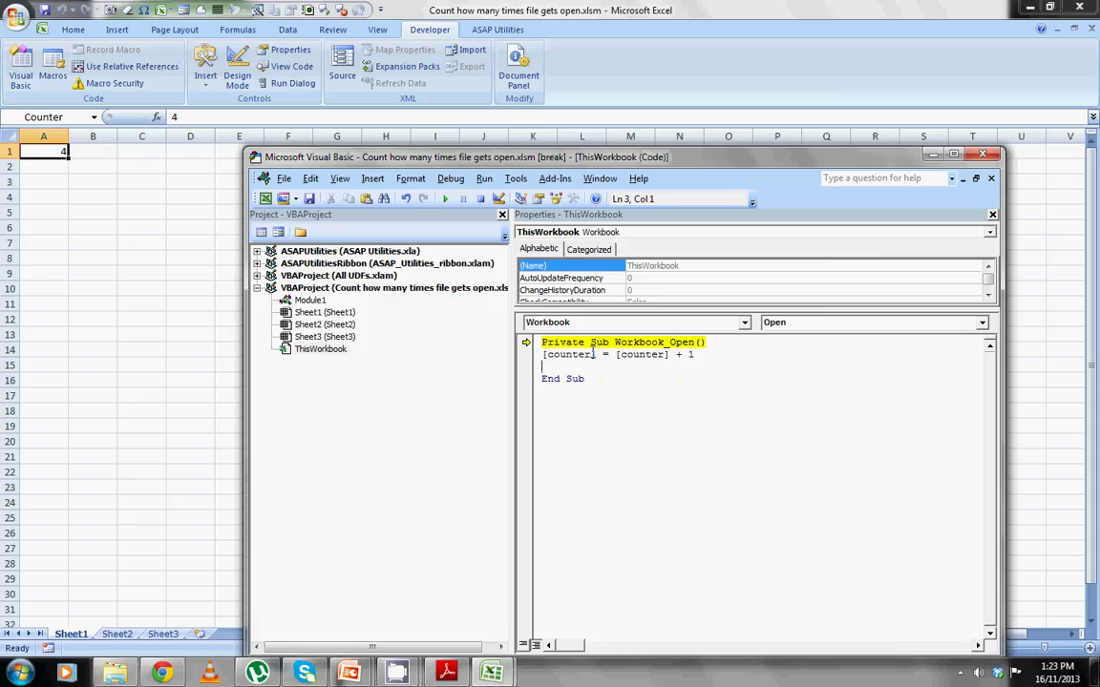
click(480, 198)
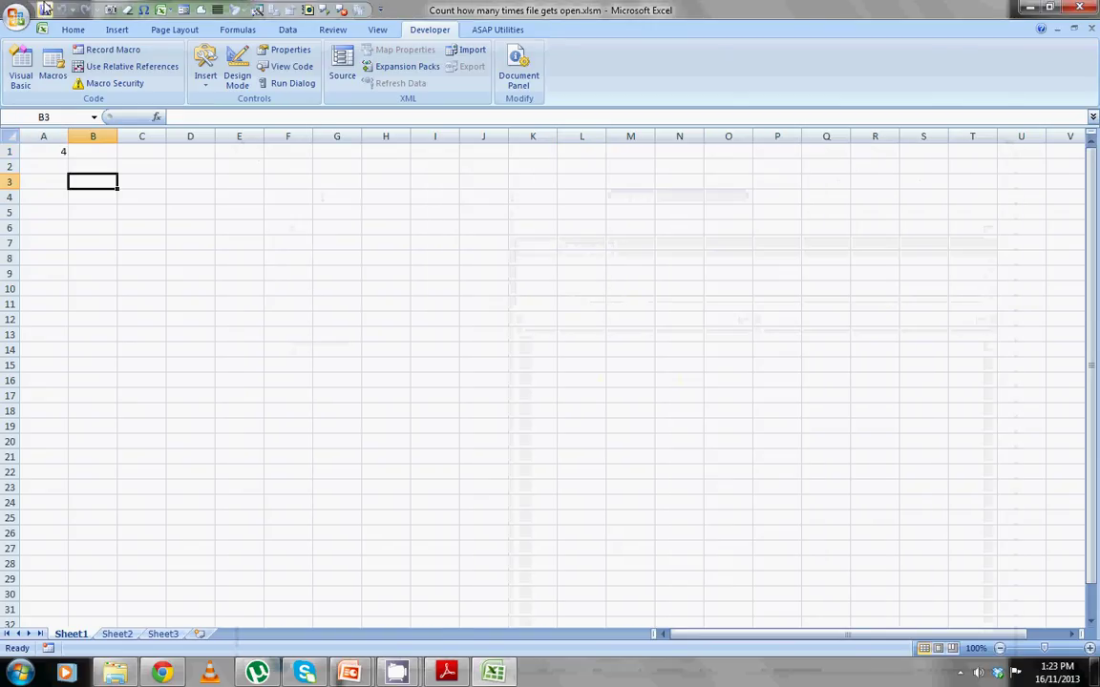
Step: Save the workbook with 4 in A1 and close it
click(45, 8)
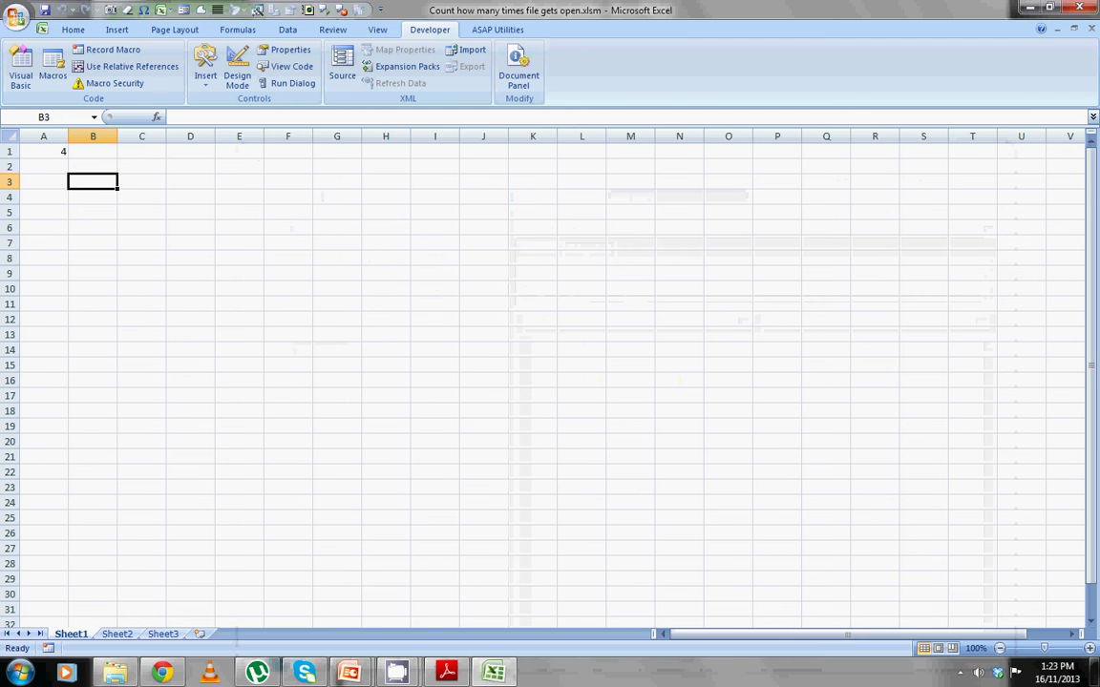
click(1088, 8)
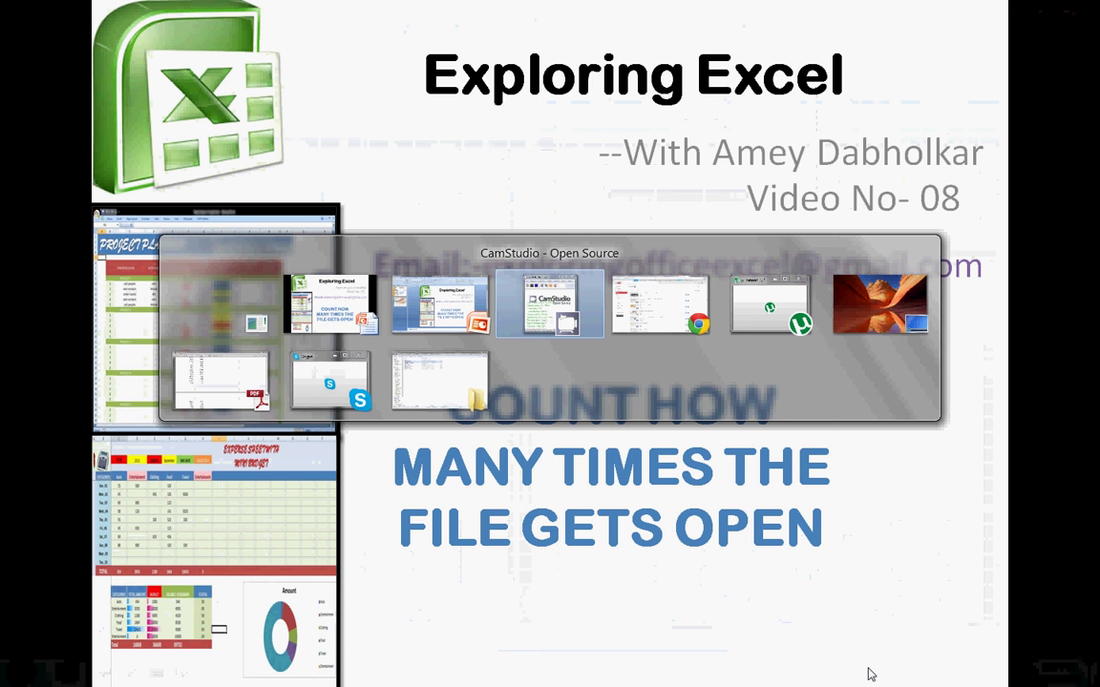
Step: Reopen 'Count how many times file gets open' from the desktop so Counter reads 5
key(Tab)
key(Tab)
key(Tab)
key(Tab)
key(Tab)
key(Tab)
key(Tab)
key(Tab)
key(Tab)
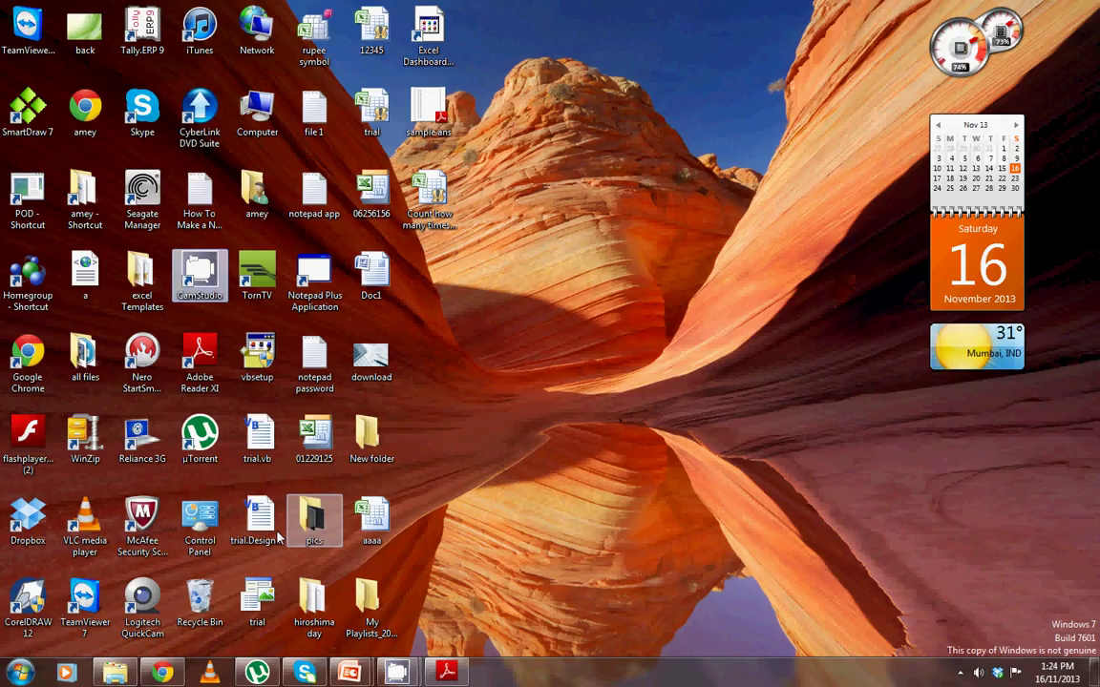
click(434, 196)
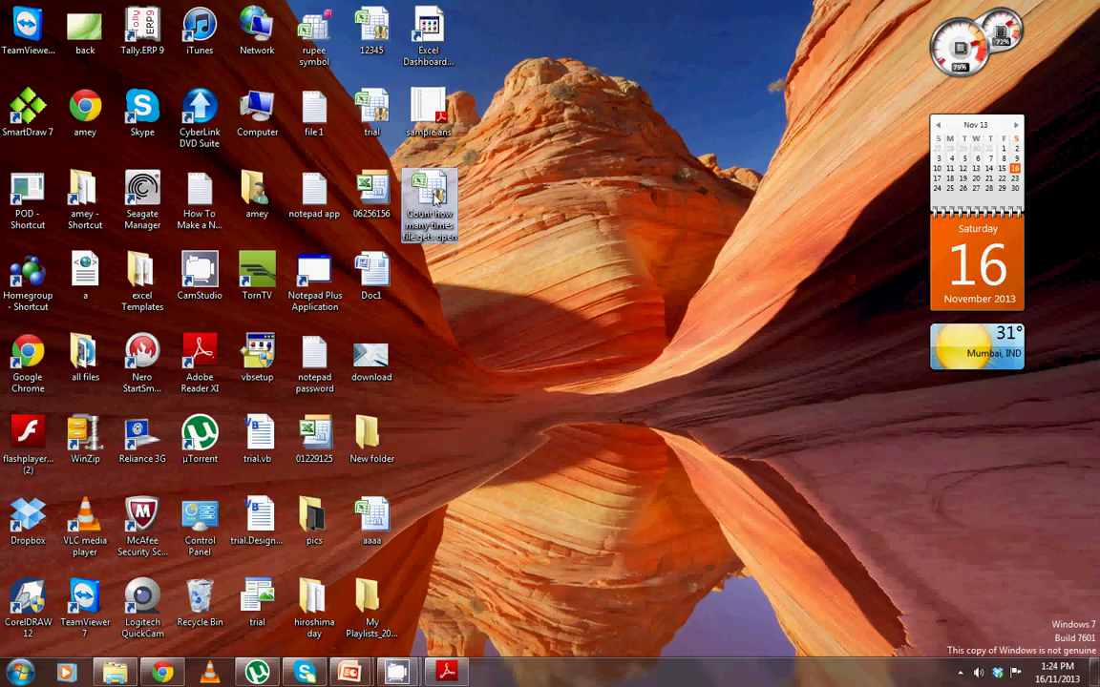
mouse_move(428, 195)
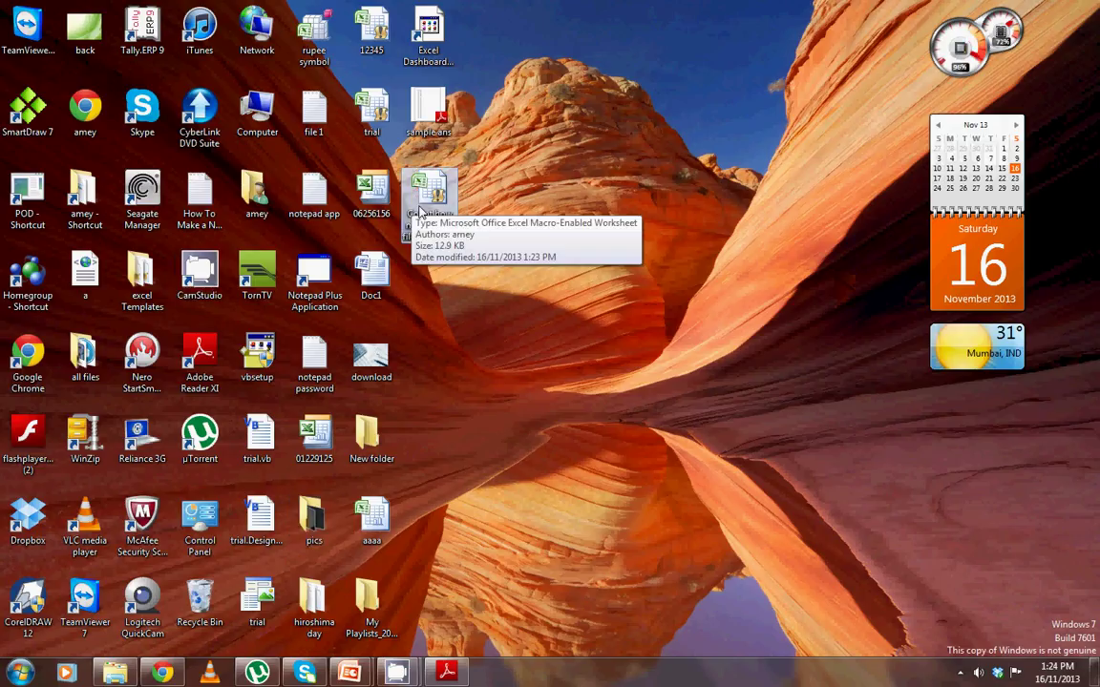
double_click(420, 212)
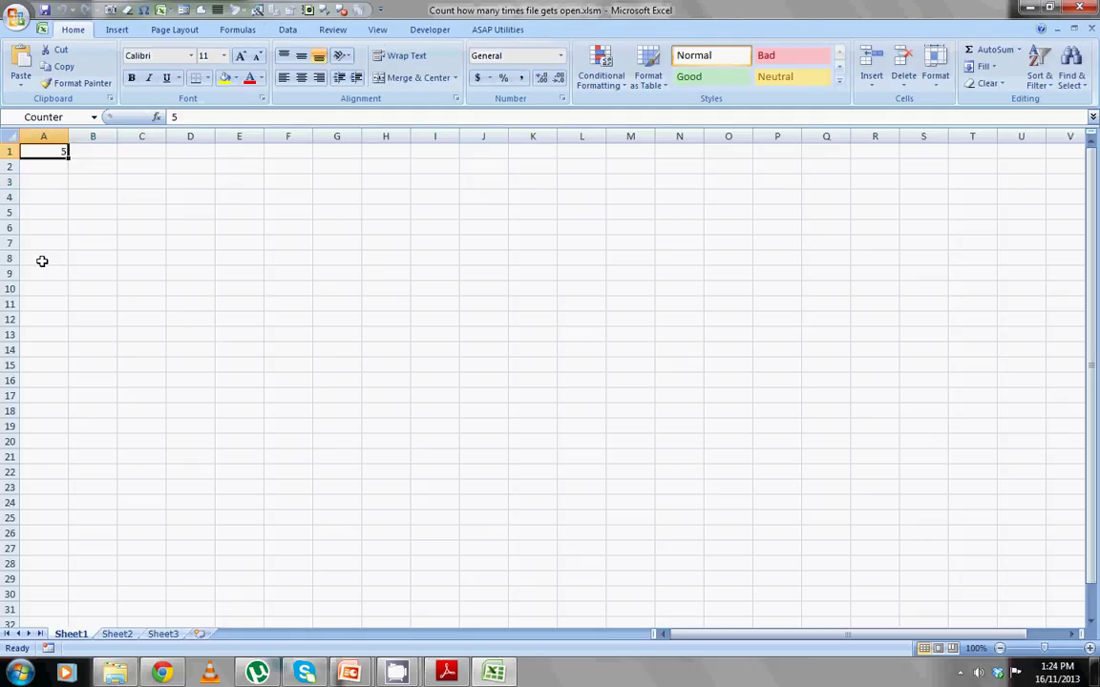
click(570, 143)
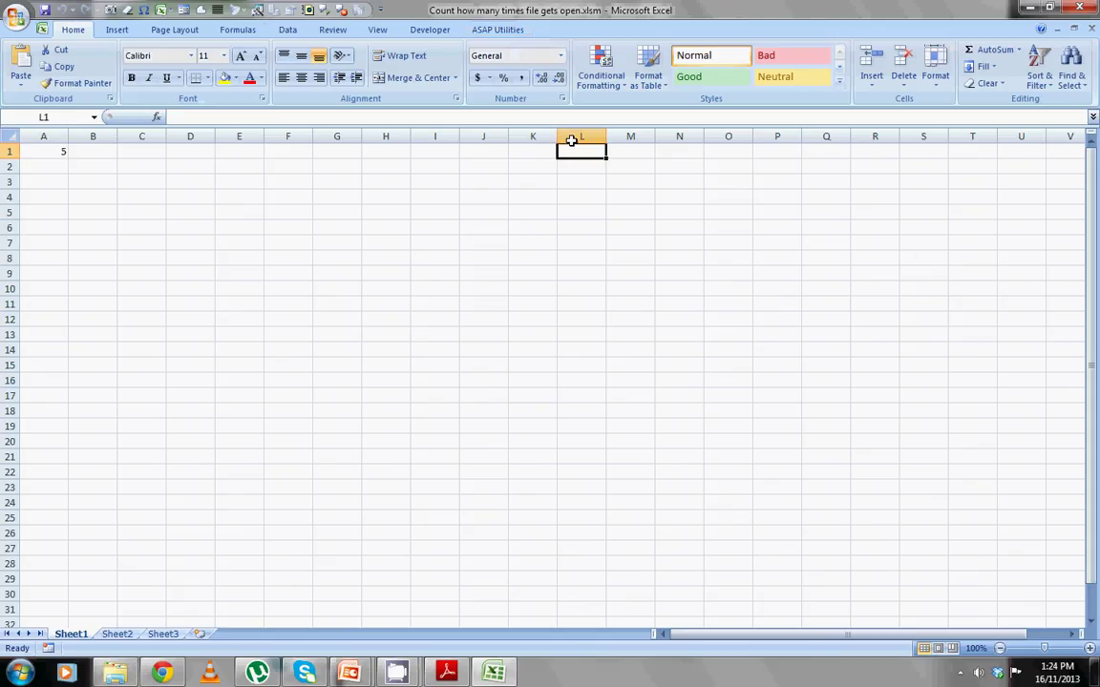
key(alt+l)
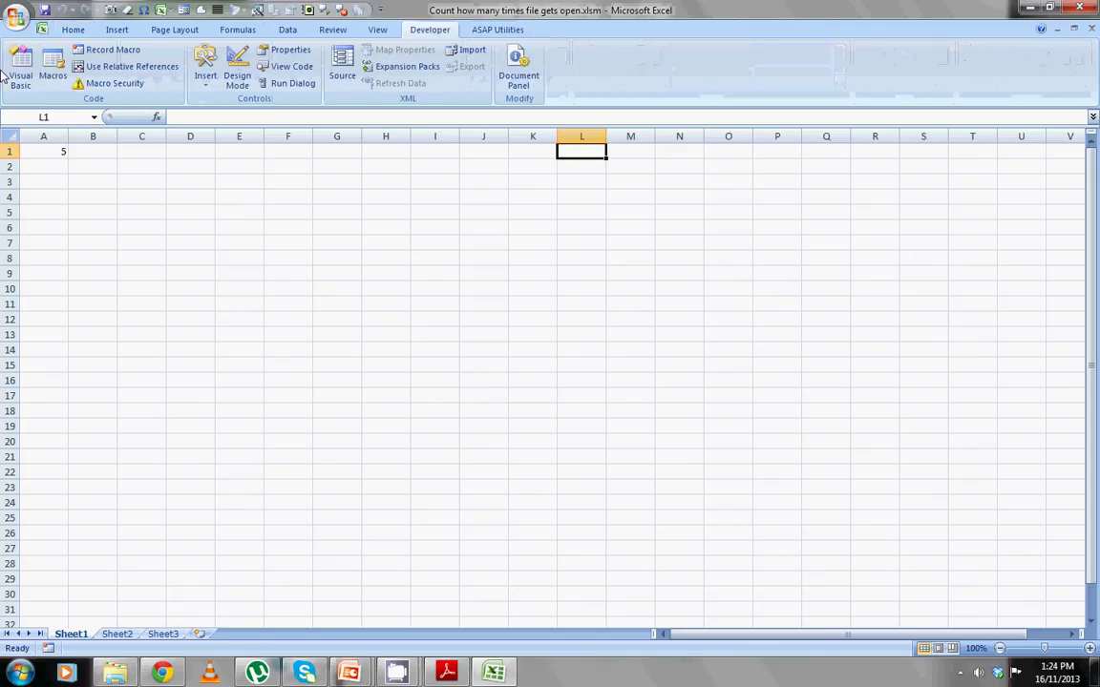
click(20, 74)
click(321, 349)
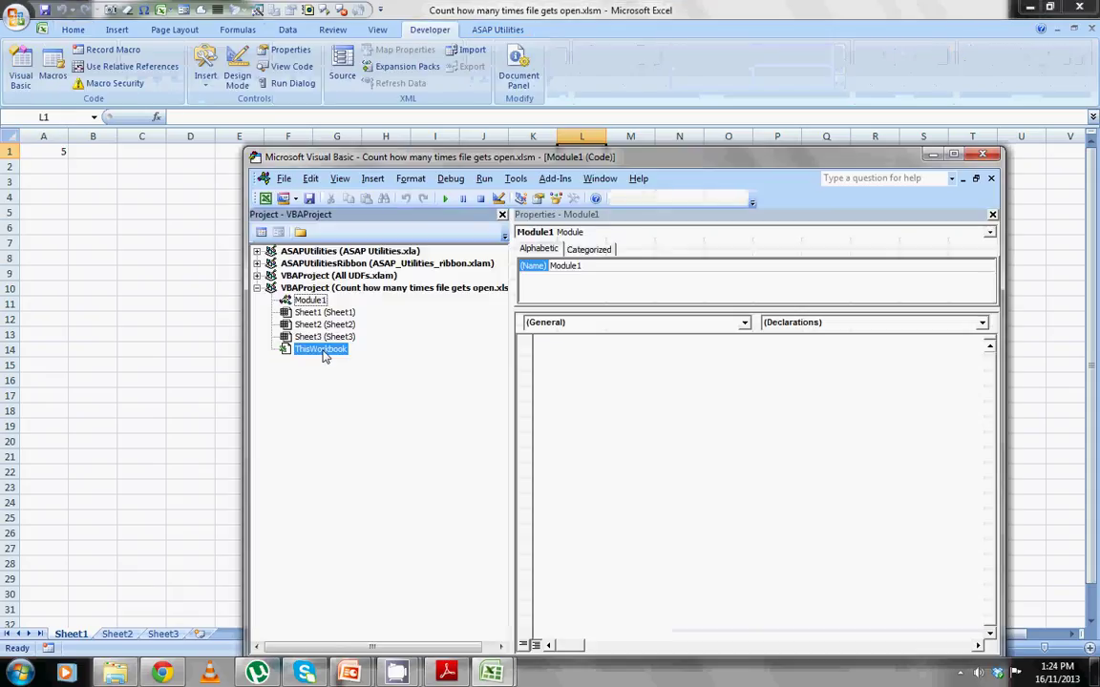
double_click(321, 349)
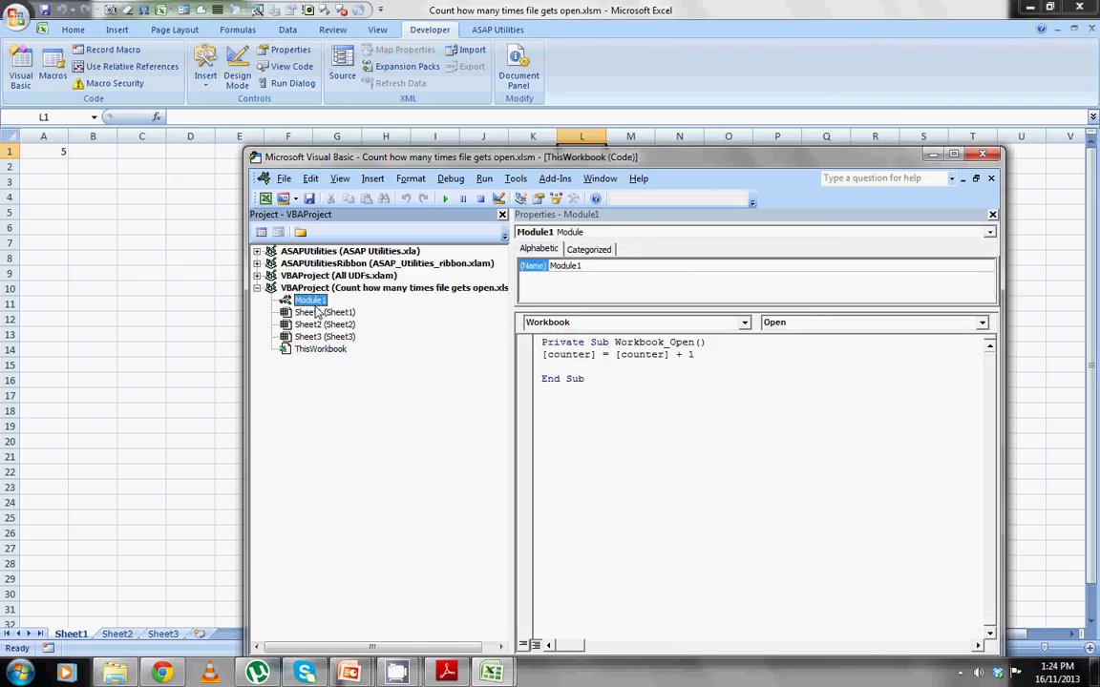
double_click(309, 299)
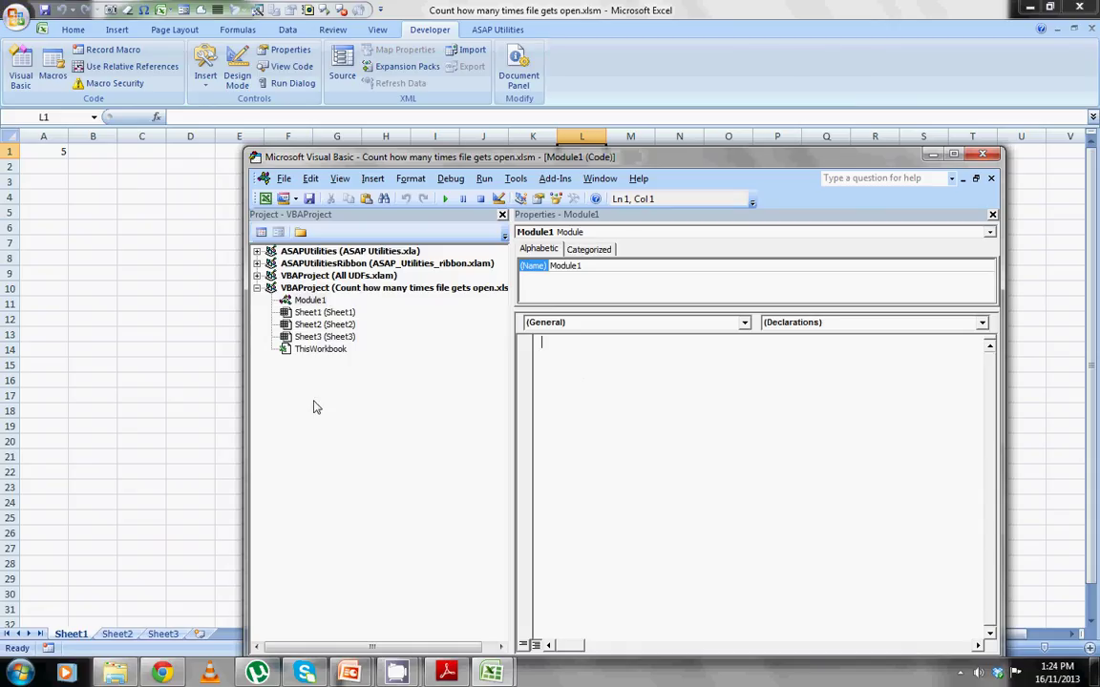
double_click(315, 349)
click(619, 342)
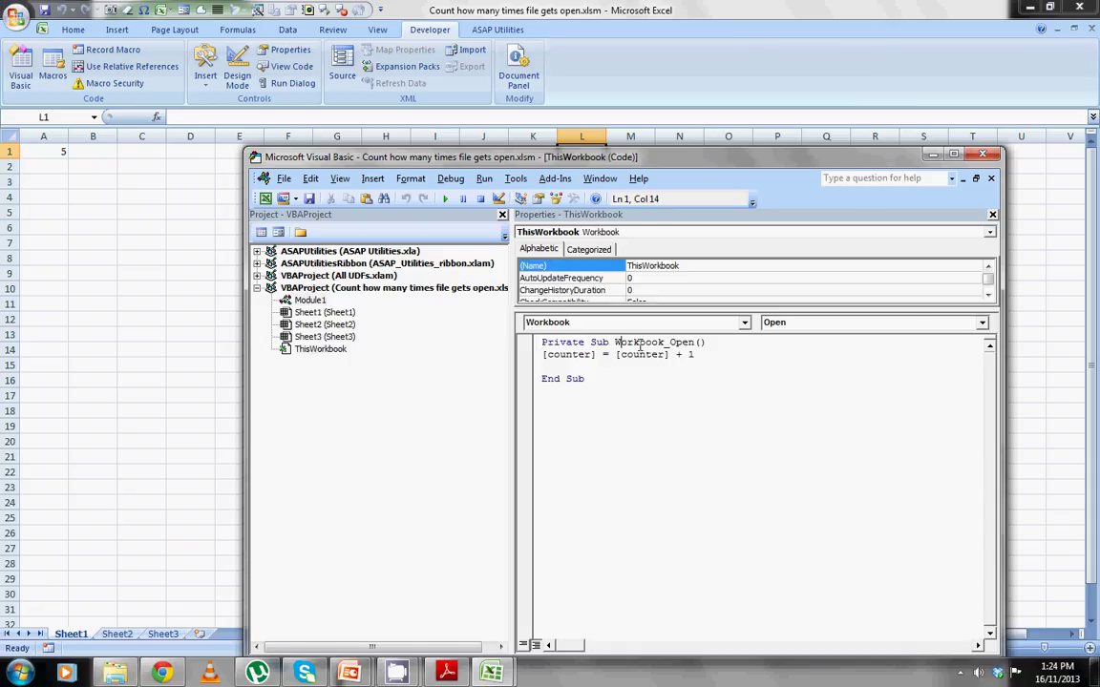
click(585, 378)
click(982, 154)
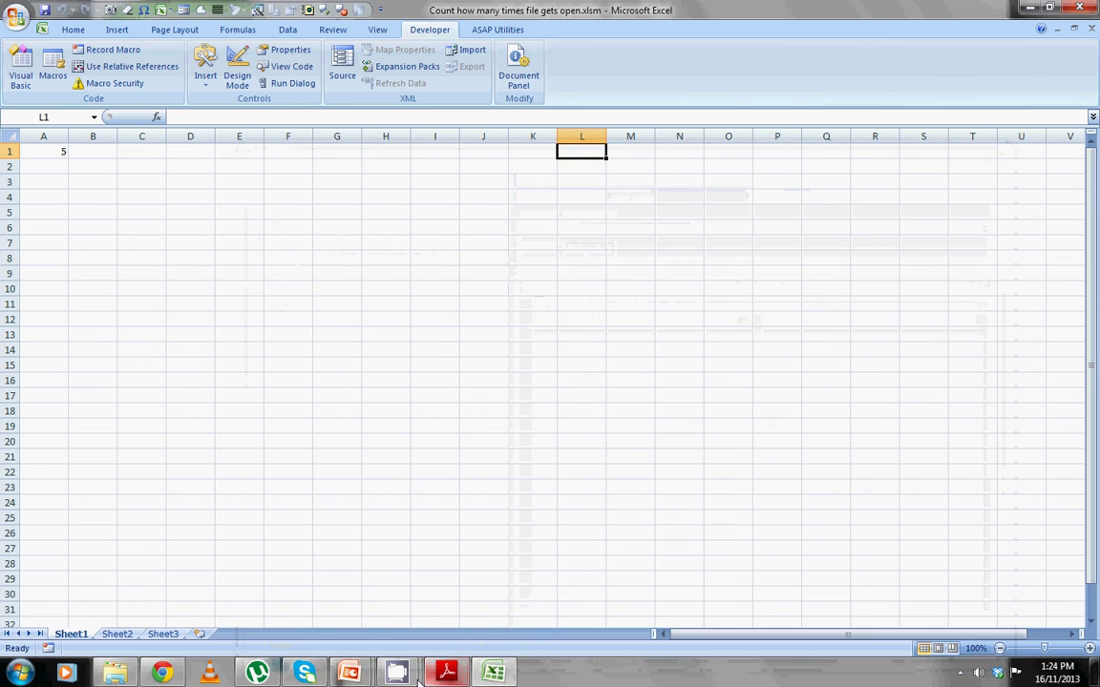
Step: Bring the PowerPoint slide show forward and advance to the Feel Free to Subscribe slide
click(349, 673)
click(390, 613)
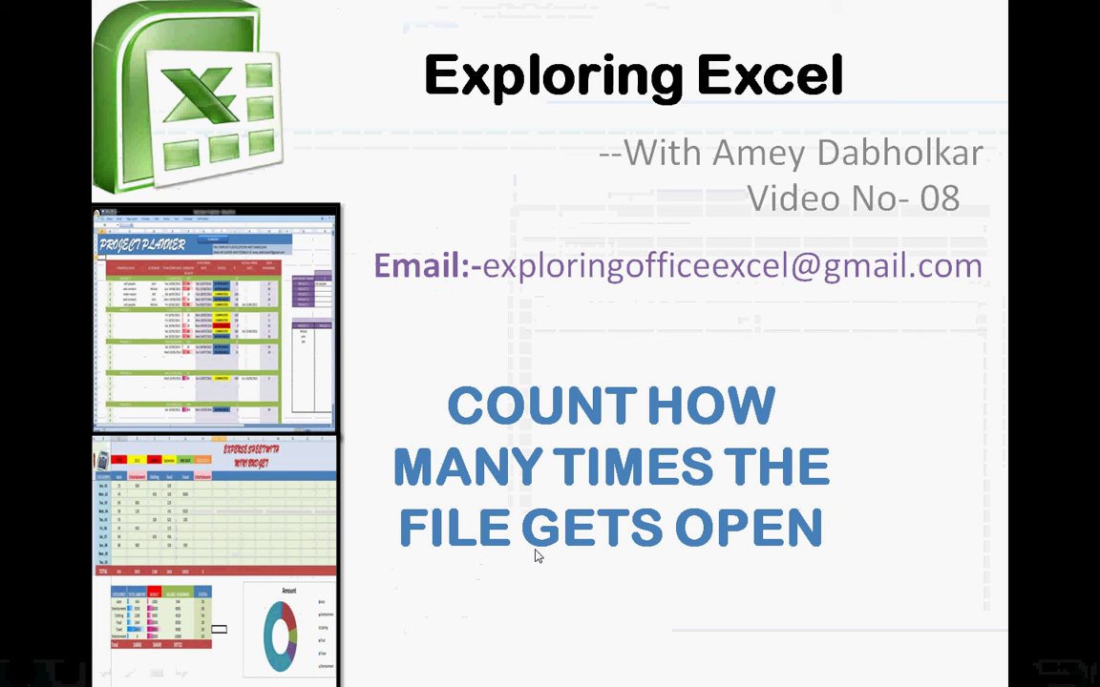
click(536, 555)
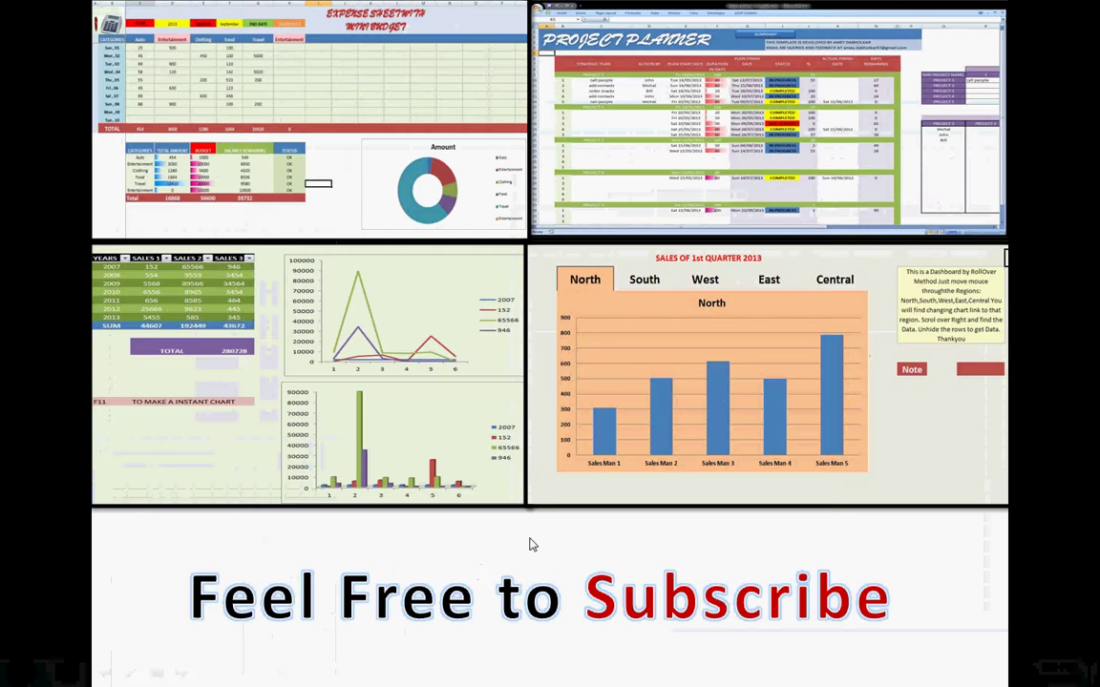